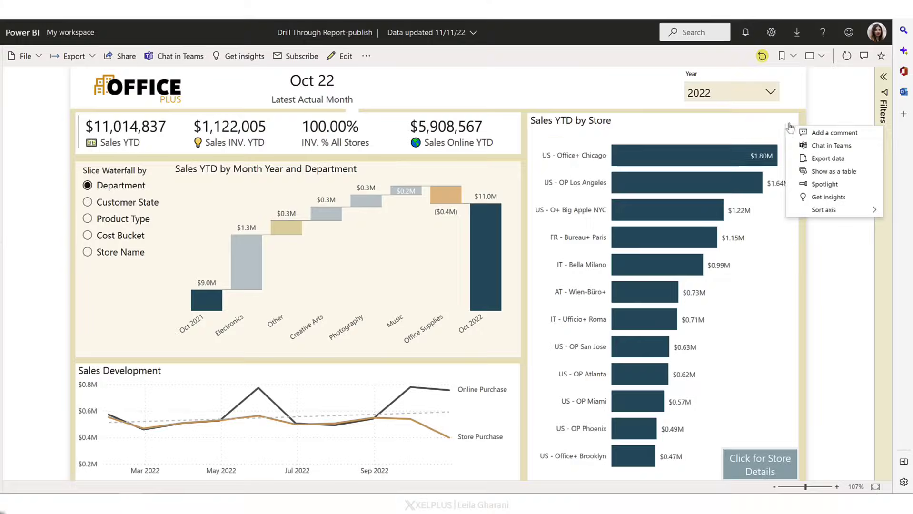
Spotlight the Sales YTD by Store chart and filter the report to the year 2021
left_click(824, 184)
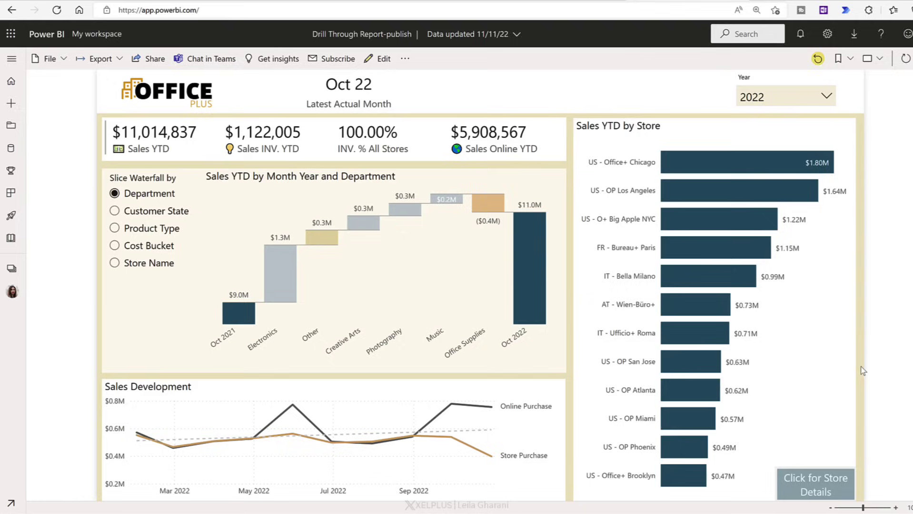
mouse_move(684, 339)
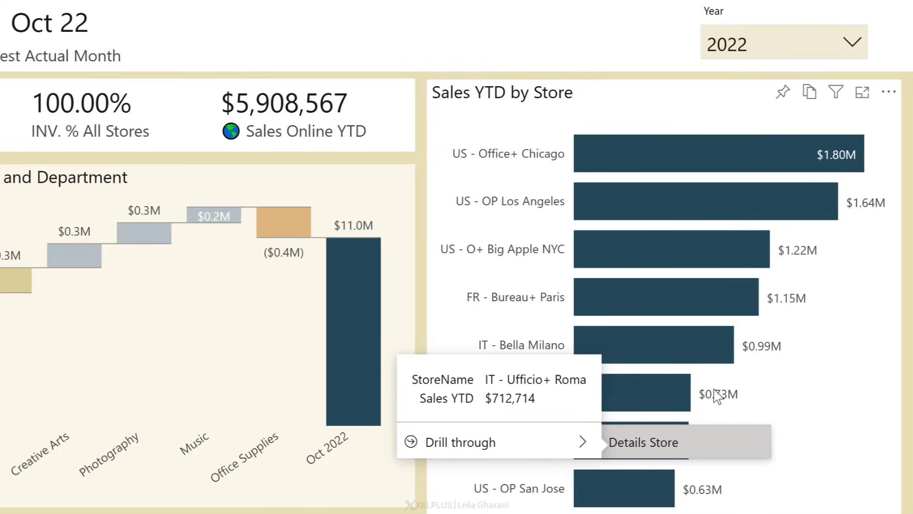
left_click(852, 46)
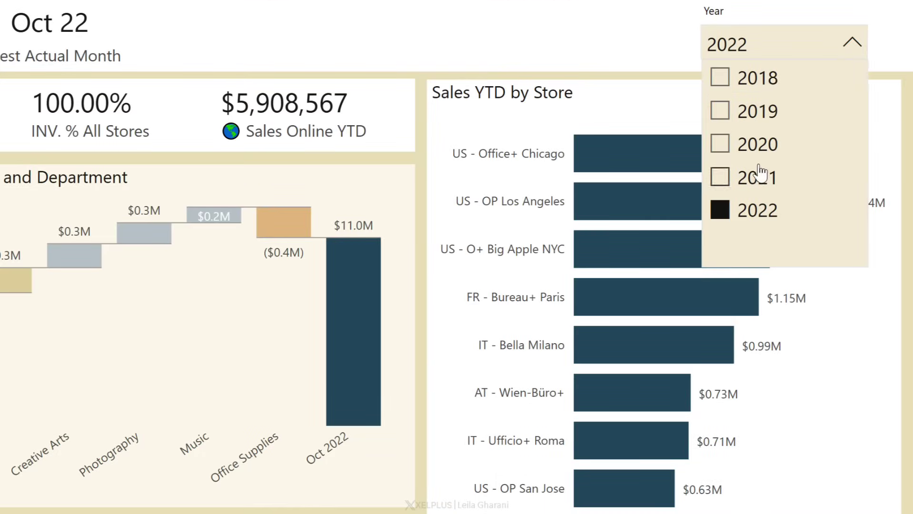
left_click(729, 176)
Drill through from the IT - Ufficio+ Roma bar to the Details Store page
mouse_move(616, 268)
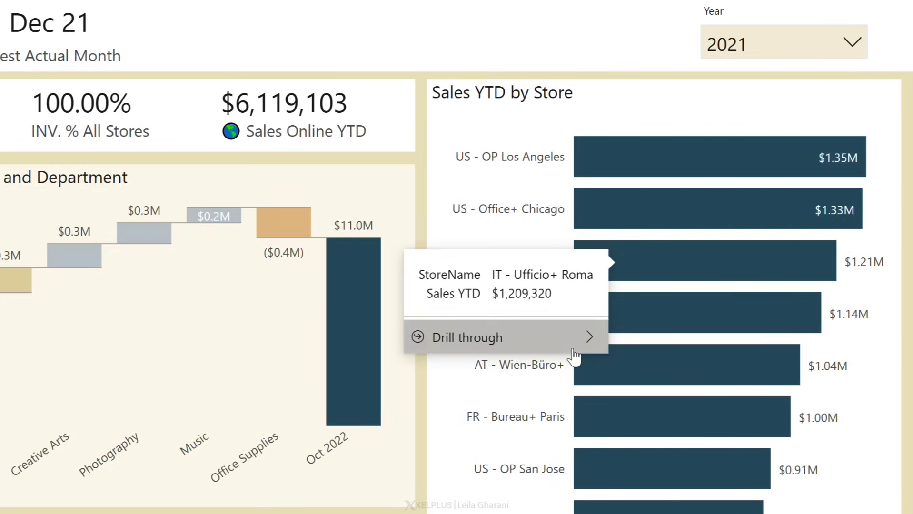
mouse_move(590, 337)
left_click(649, 338)
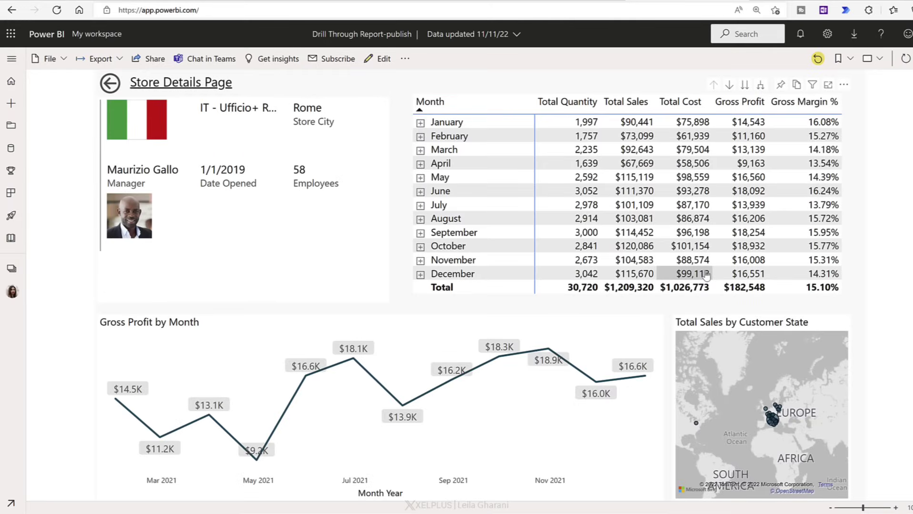
Expand November in the Roma store's matrix and scroll through its daily rows
left_click(420, 260)
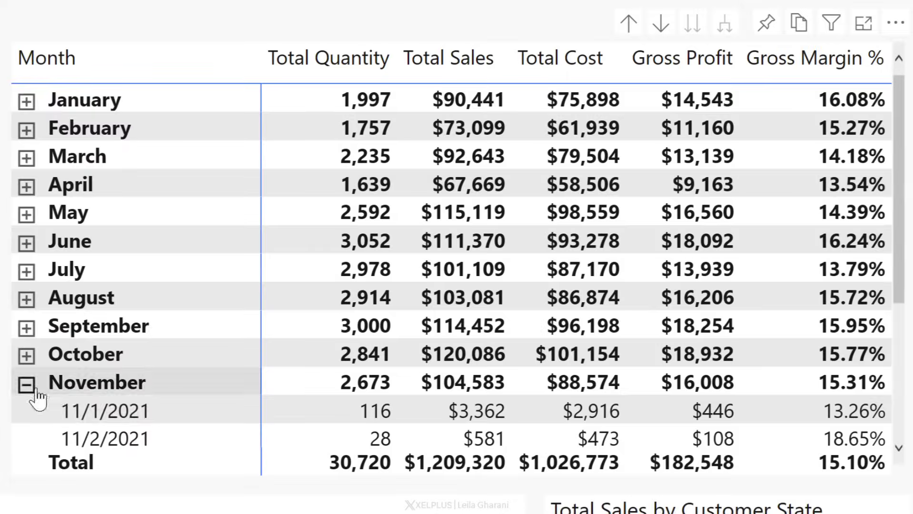
scroll(157, 419, "down", 6)
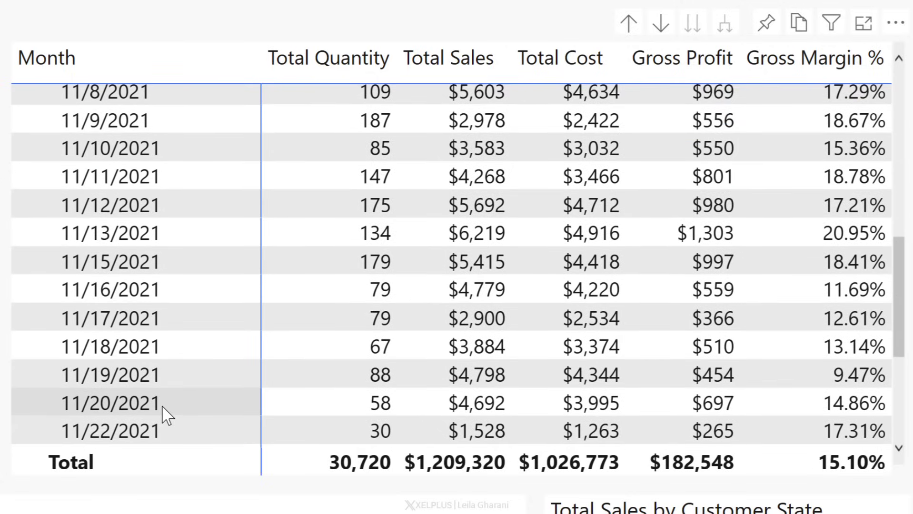
scroll(164, 414, "down", 3)
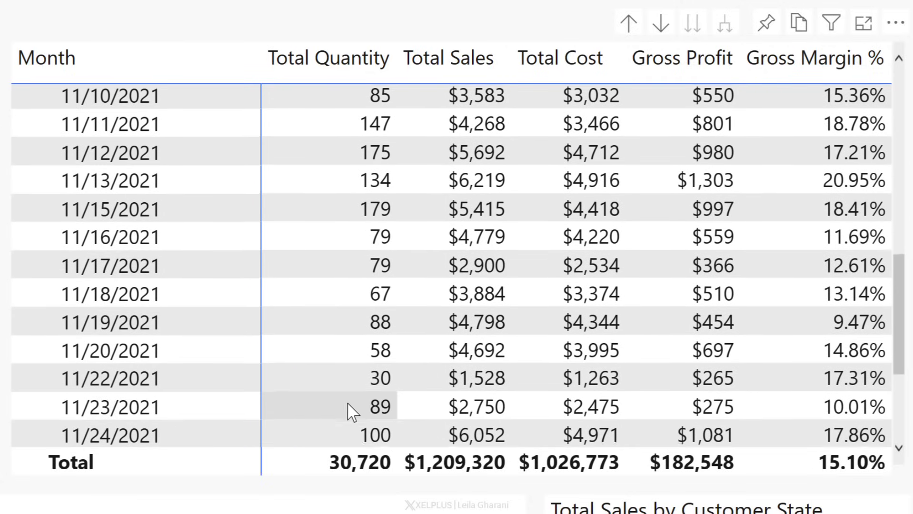
scroll(357, 436, "down", 2)
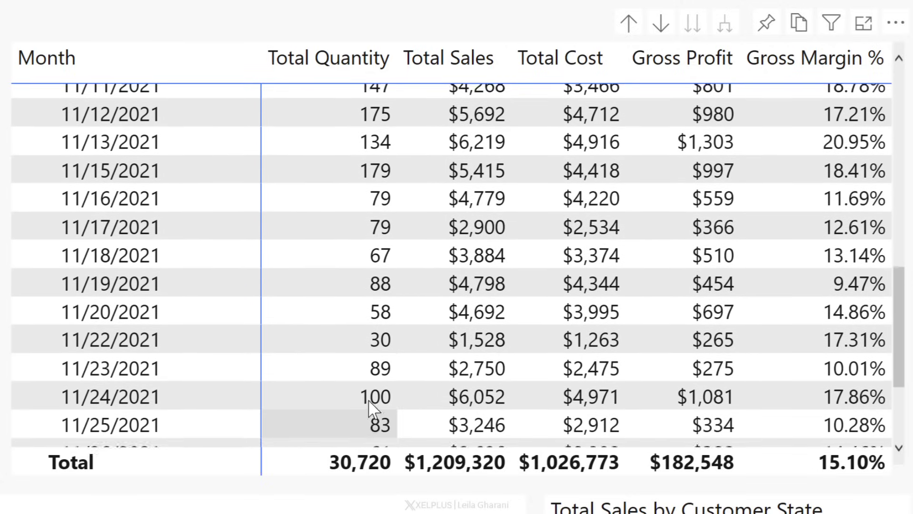
scroll(369, 405, "down", 1)
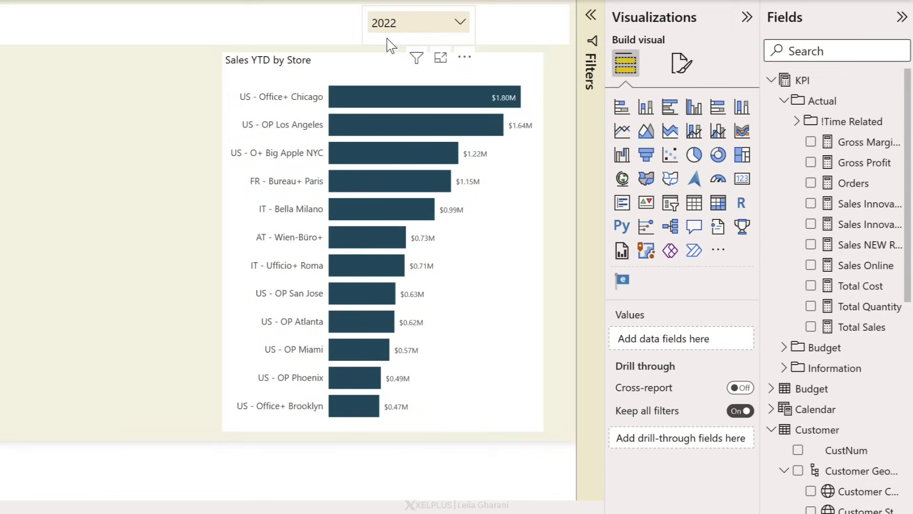
Add a new blank report page, Page 1, next to the Overview page
mouse_move(388, 98)
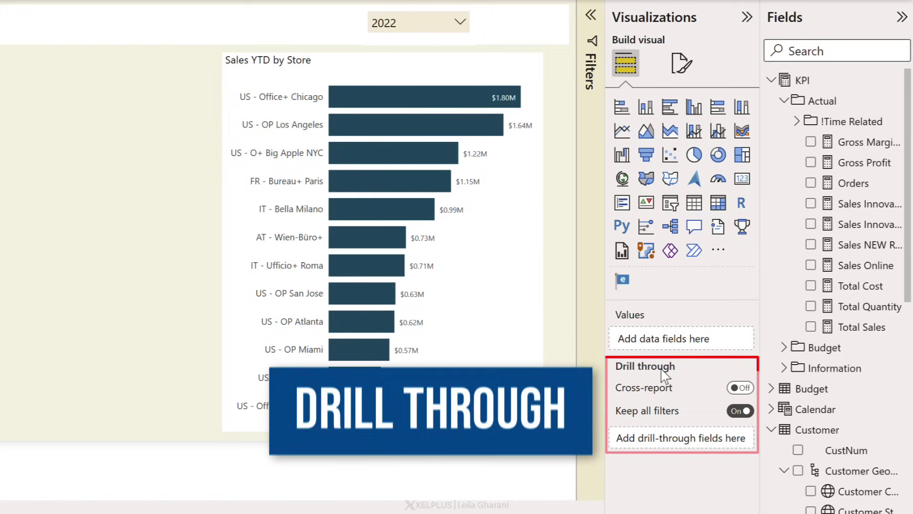
mouse_move(664, 375)
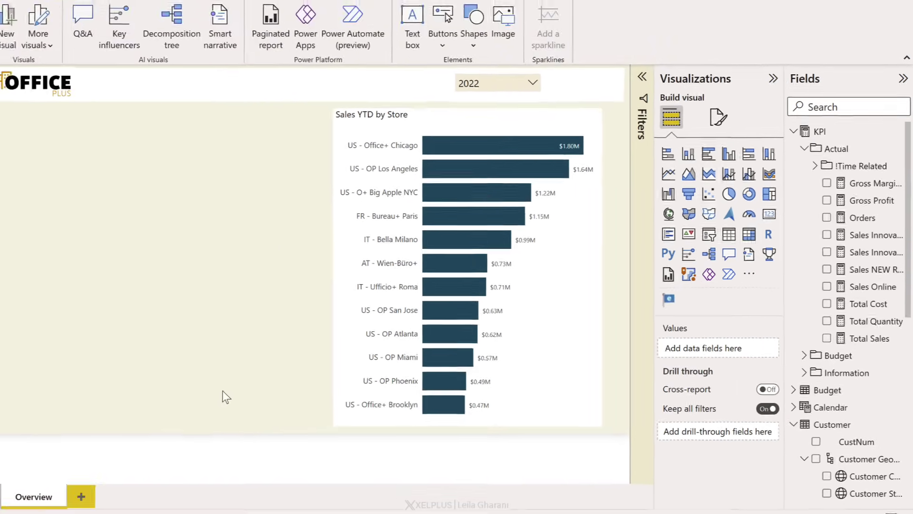
left_click(130, 495)
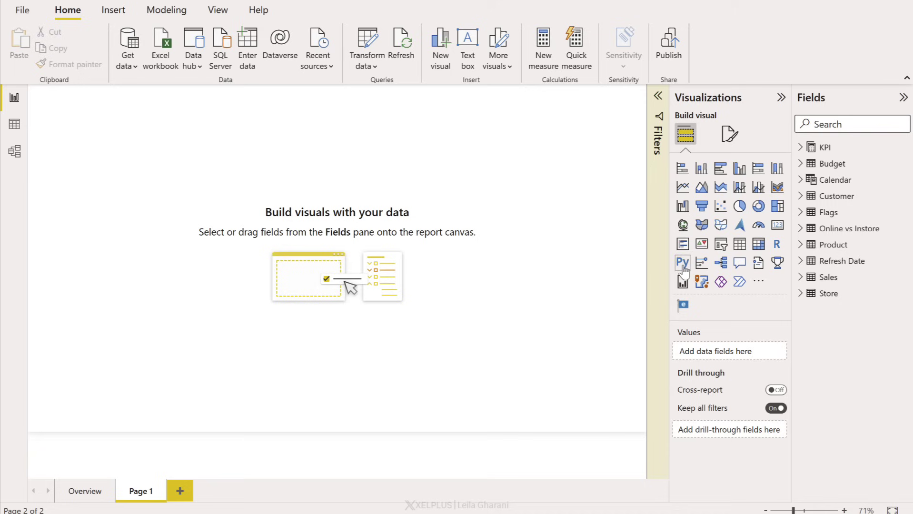
Insert a matrix visual with Orders and Gross Profit as its values
left_click(758, 245)
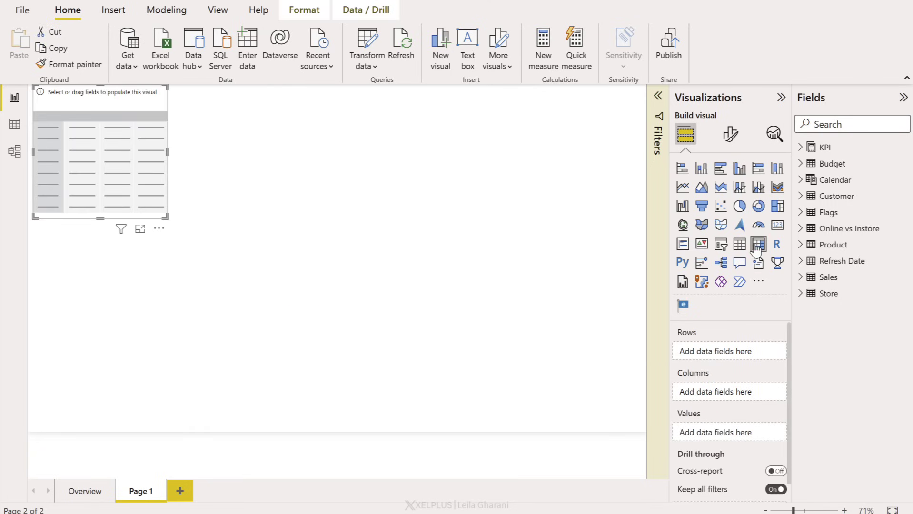
left_click(845, 123)
type("order")
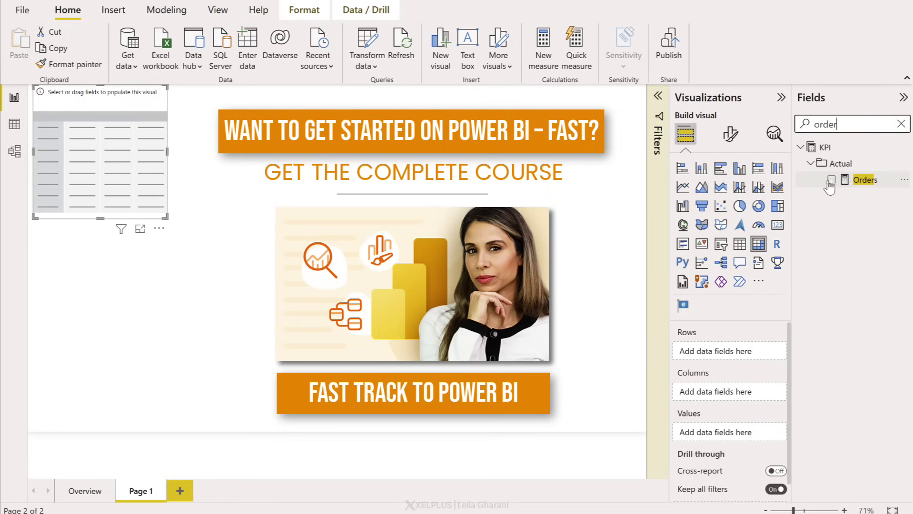
left_click(831, 180)
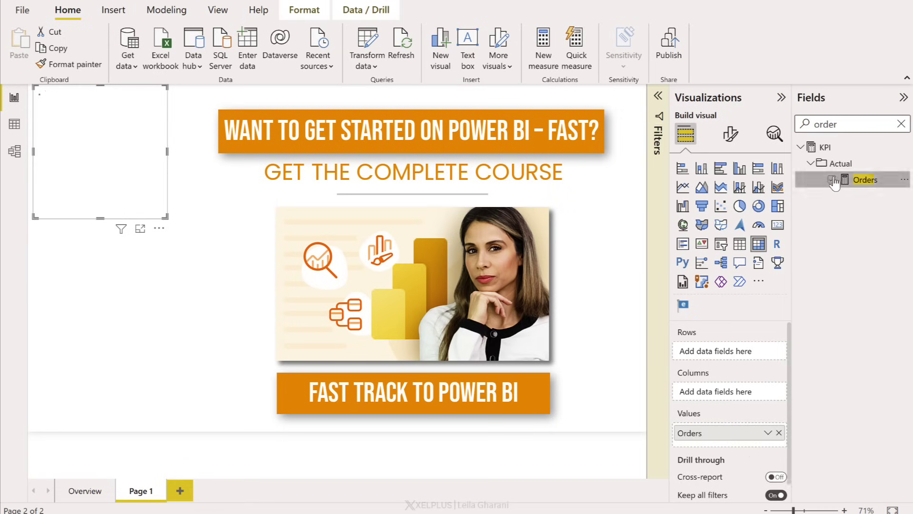
type("profi")
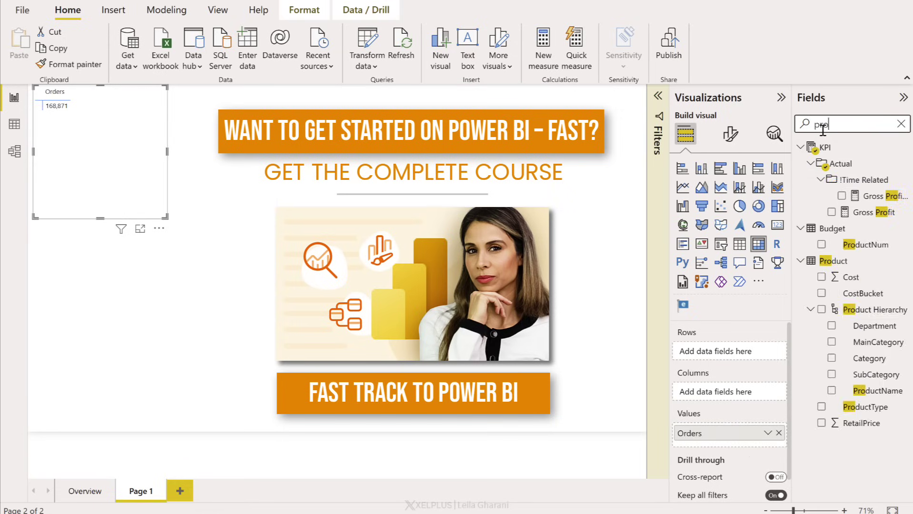
left_click(831, 212)
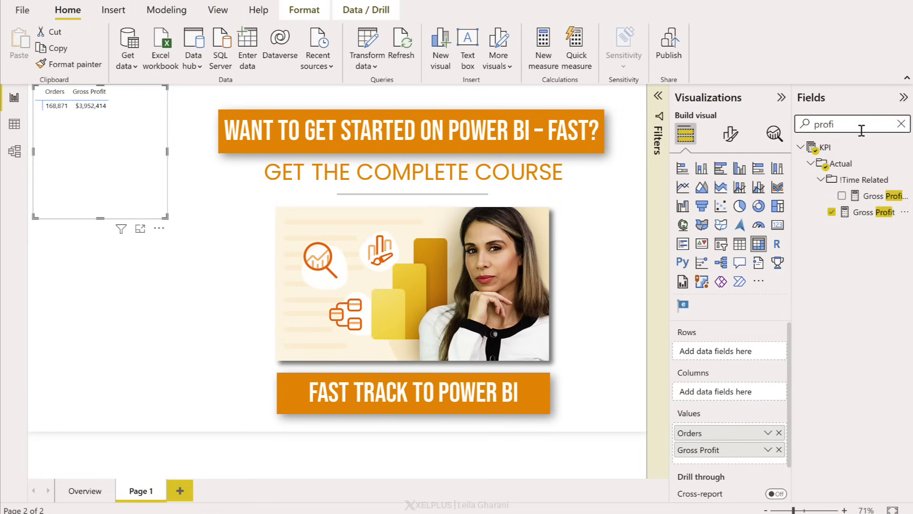
Put the Calendar date hierarchy on the matrix rows, removing Year and Quarter
left_click(901, 123)
type("date")
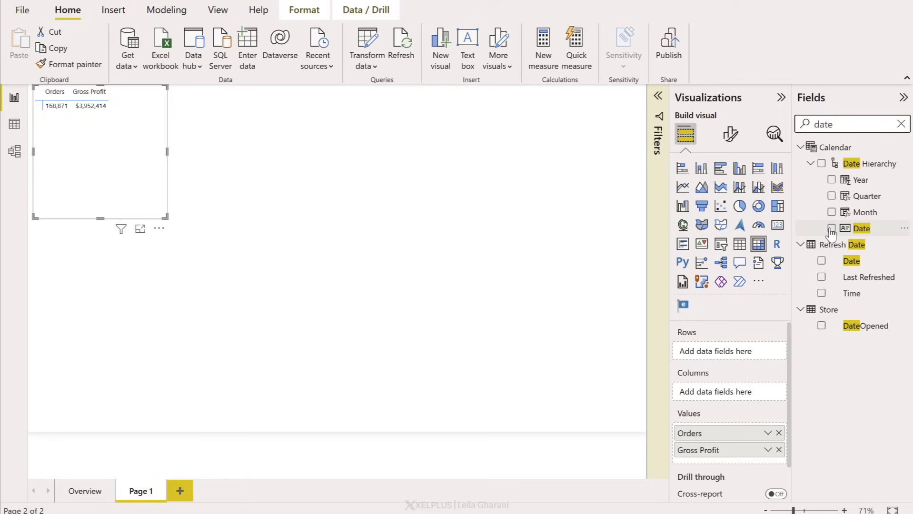
left_click(831, 229)
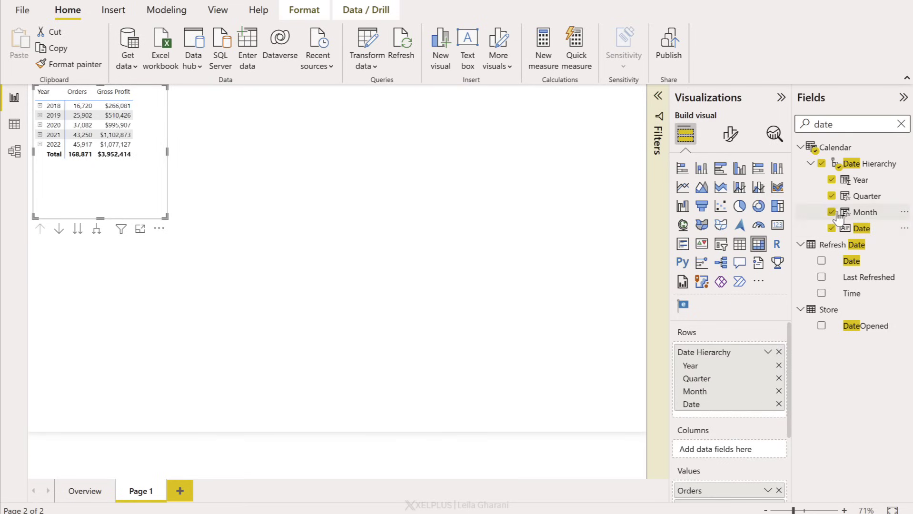
left_click(831, 195)
left_click(831, 179)
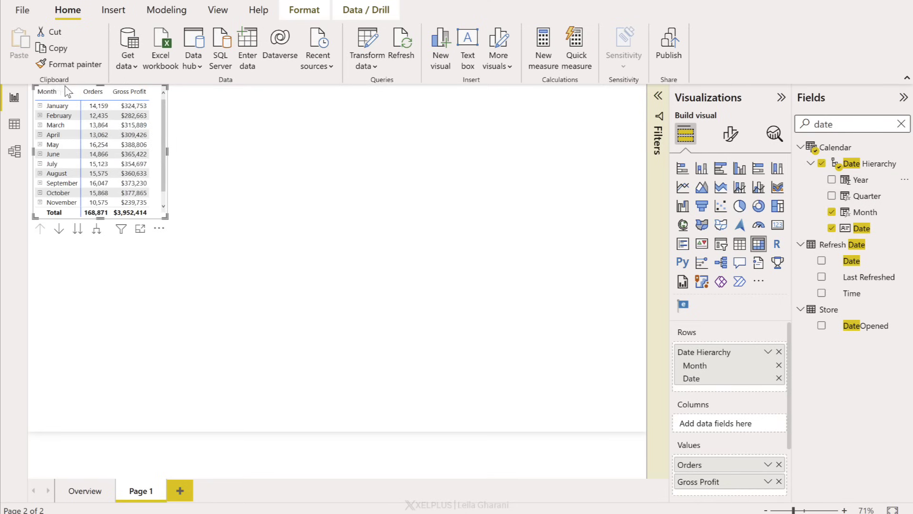
Center and enlarge the matrix, and set values, column and row header fonts to 12
left_click_drag(68, 91, 317, 121)
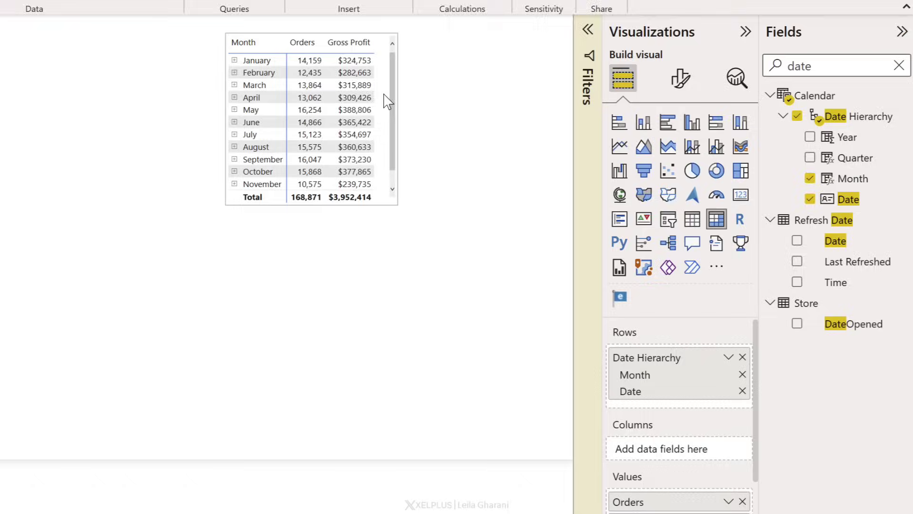
left_click_drag(373, 197, 429, 280)
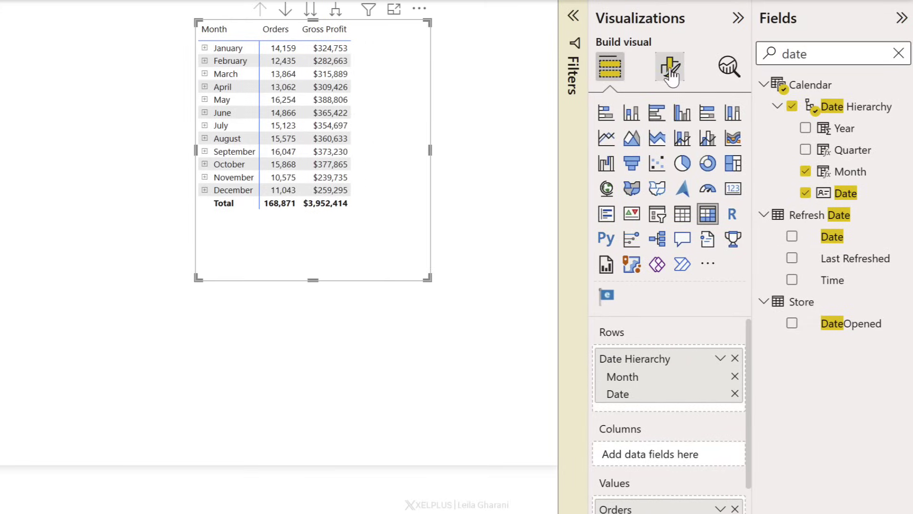
left_click(669, 67)
left_click(604, 265)
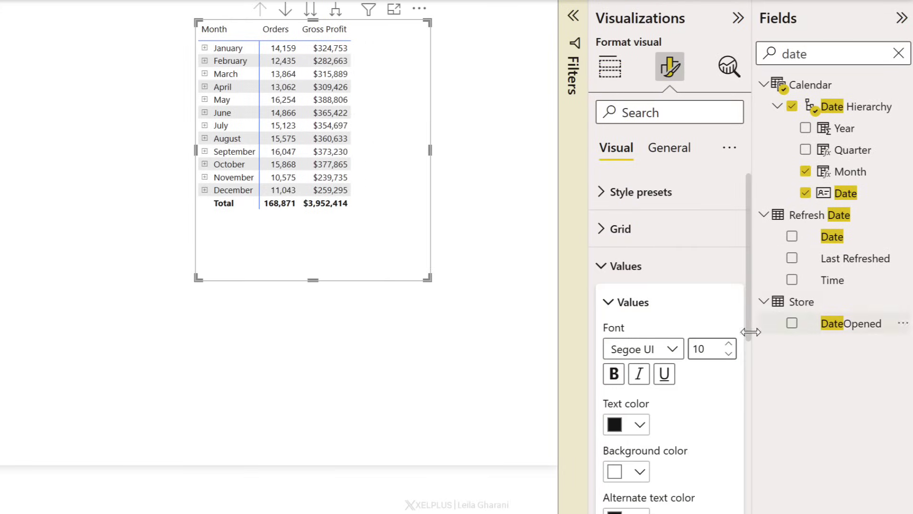
left_click(729, 344)
left_click(730, 344)
left_click(613, 305)
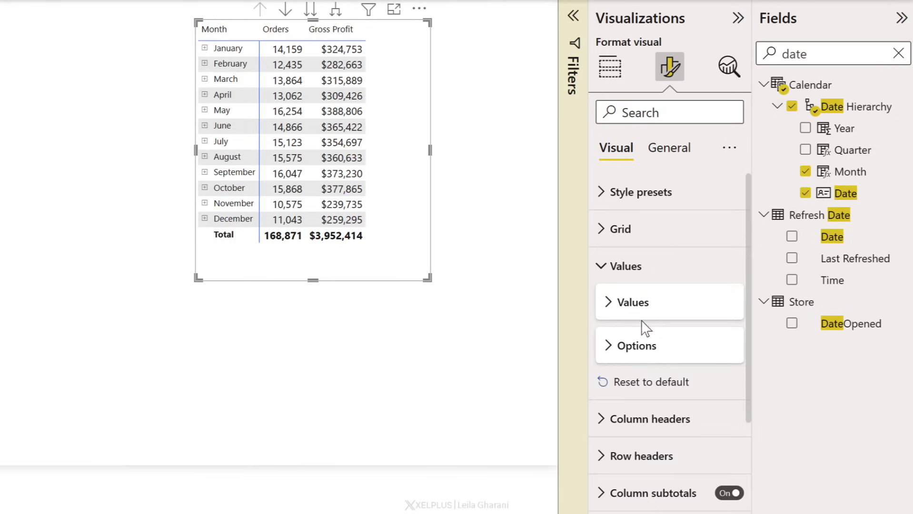
left_click(603, 419)
left_click(729, 497)
left_click(729, 497)
scroll(685, 438, "down", 10)
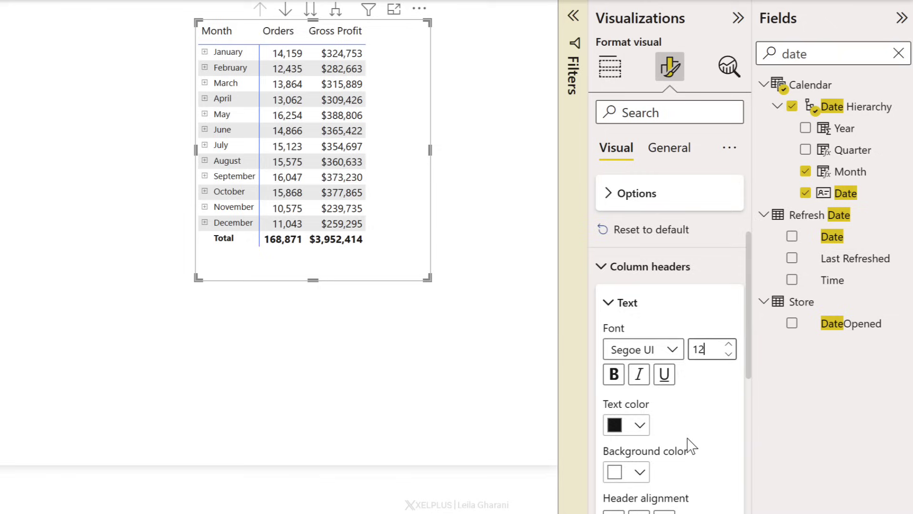
left_click(607, 349)
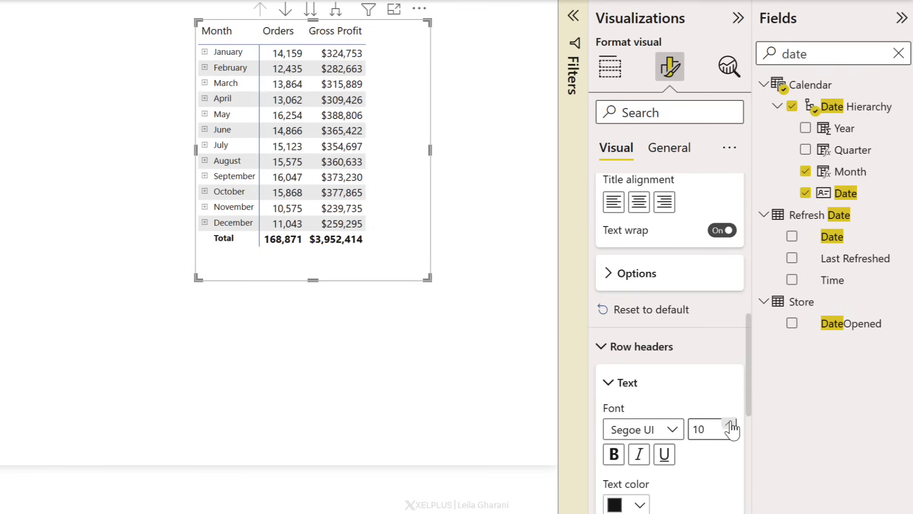
left_click(729, 424)
left_click(729, 424)
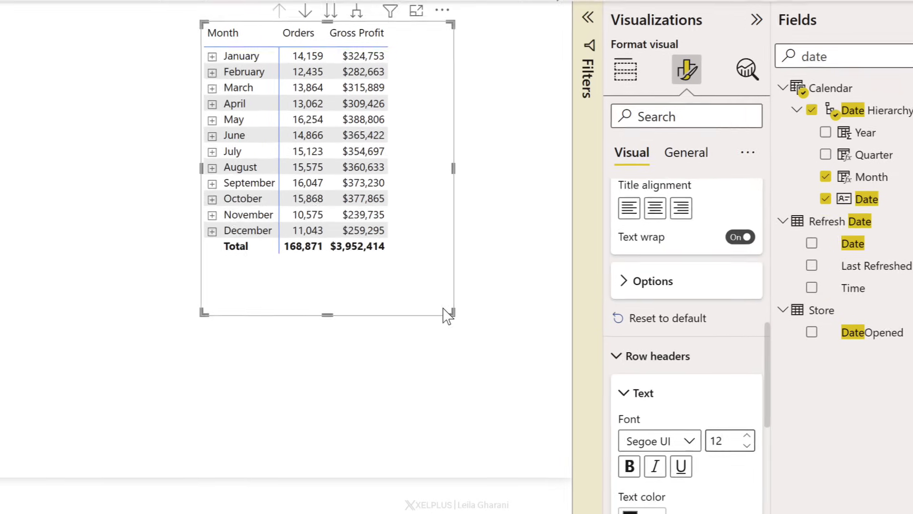
Expand December into daily rows, scroll through them, then collapse back to months
left_click(286, 317)
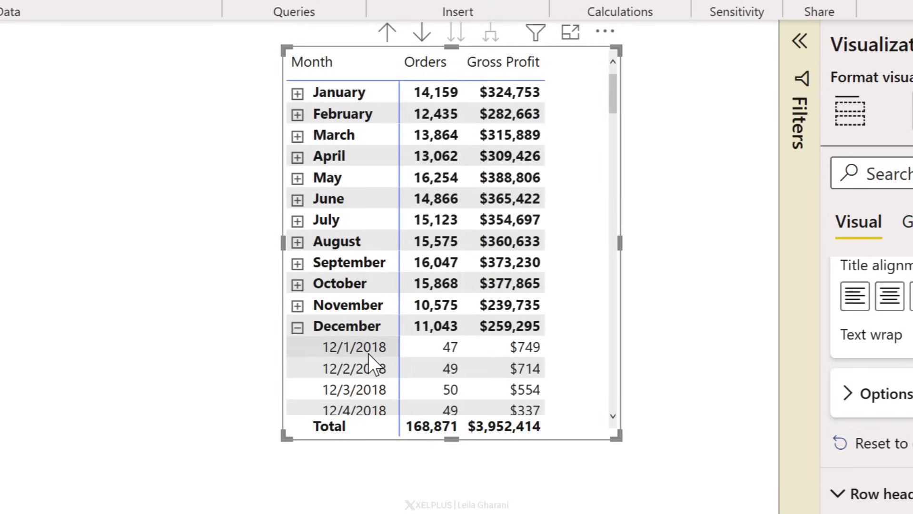
scroll(368, 354, "down", 3)
scroll(367, 353, "down", 7)
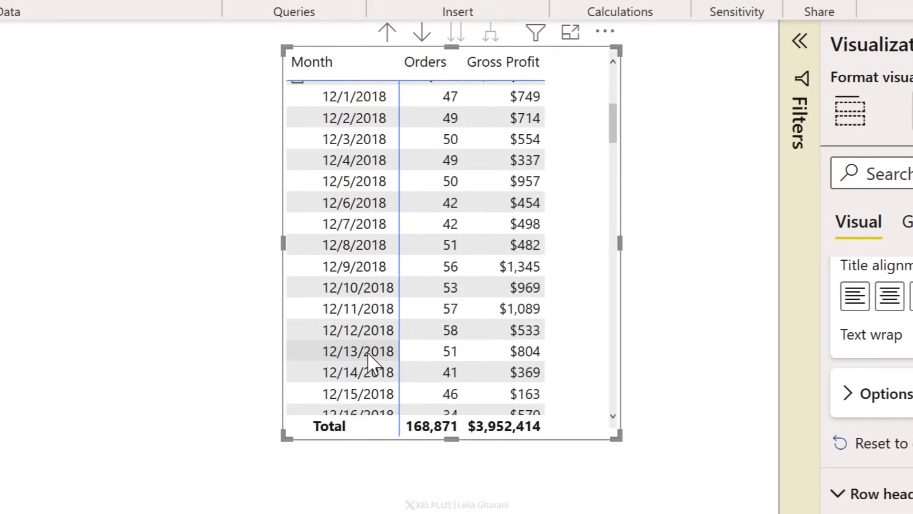
scroll(367, 353, "up", 8)
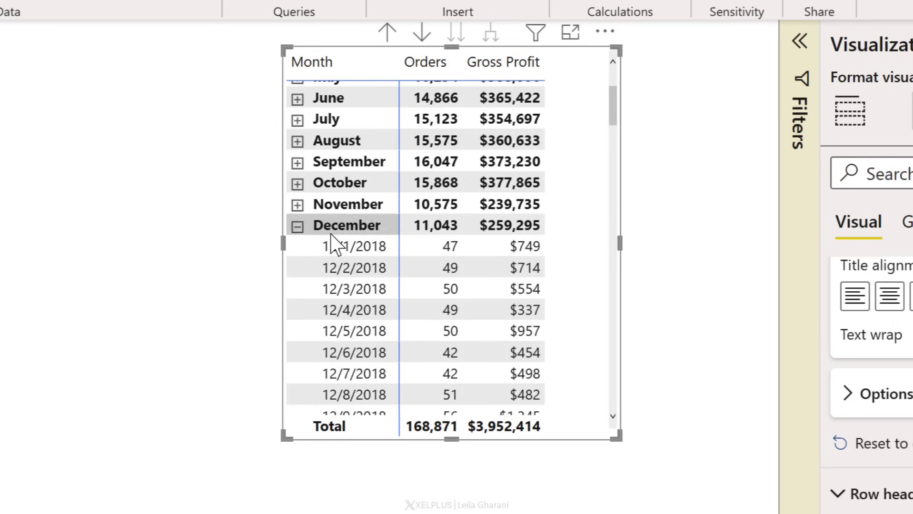
left_click(297, 227)
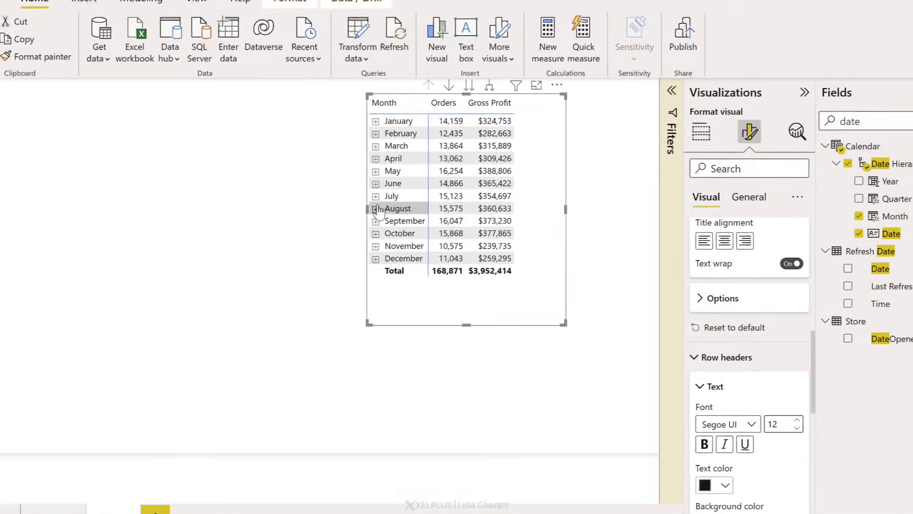
left_click(81, 490)
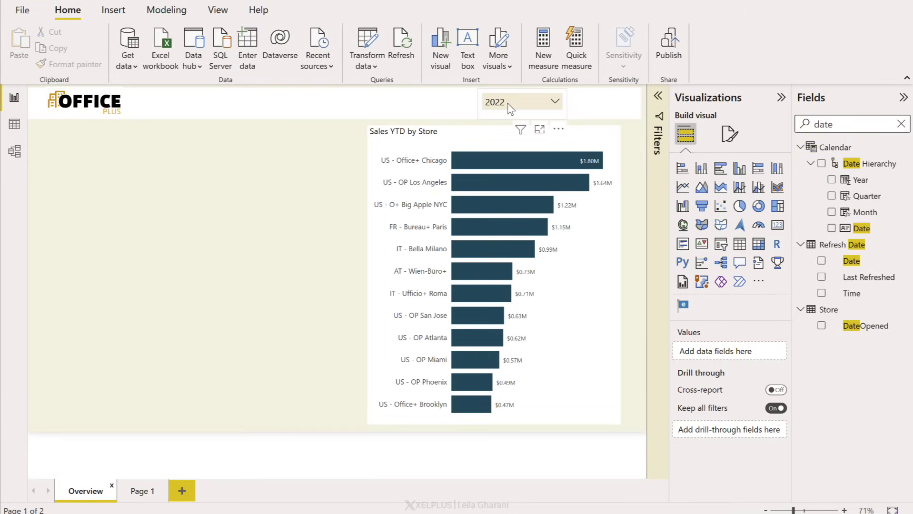
left_click(139, 491)
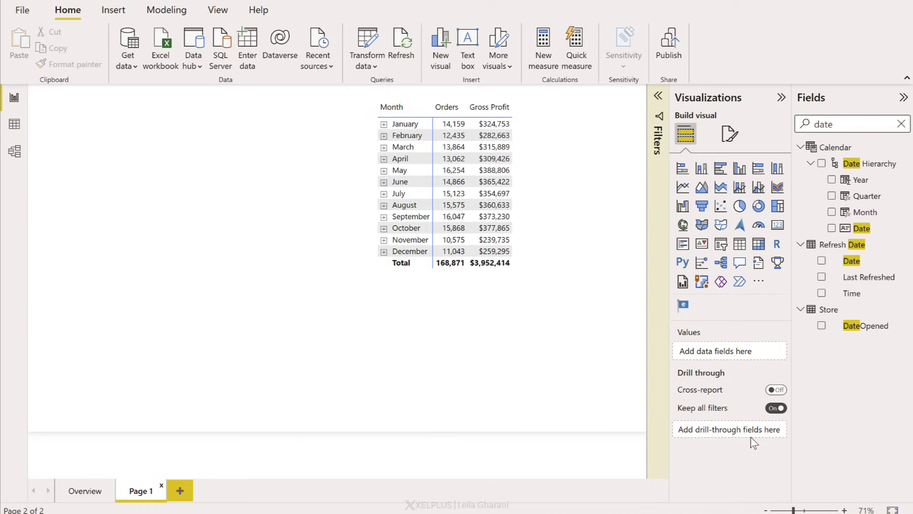
left_click(76, 491)
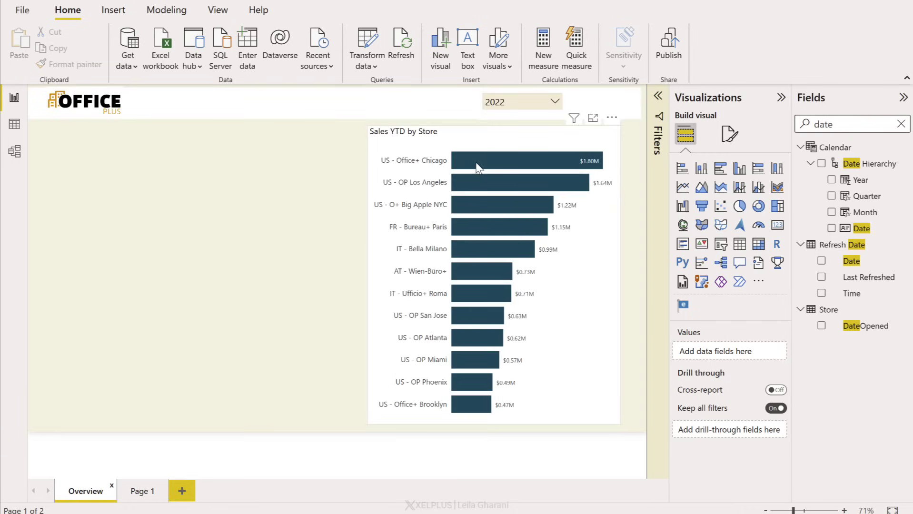
mouse_move(493, 165)
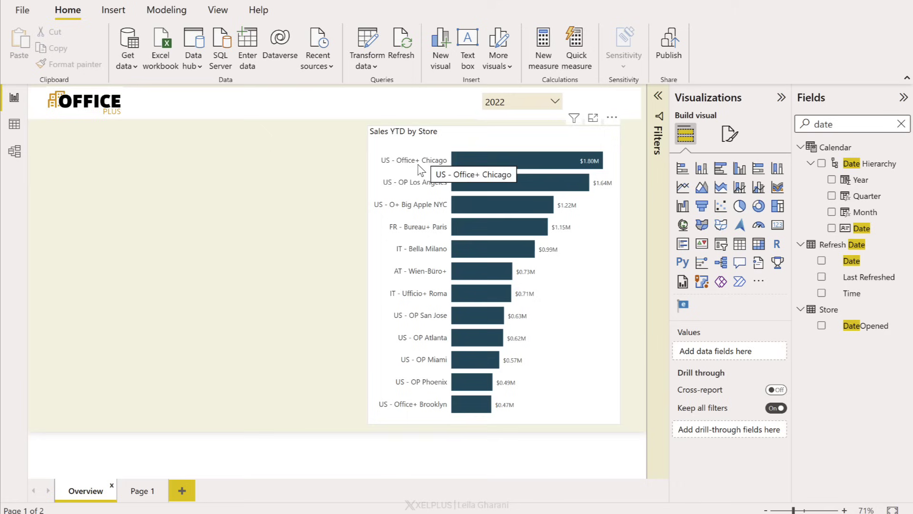
left_click(129, 495)
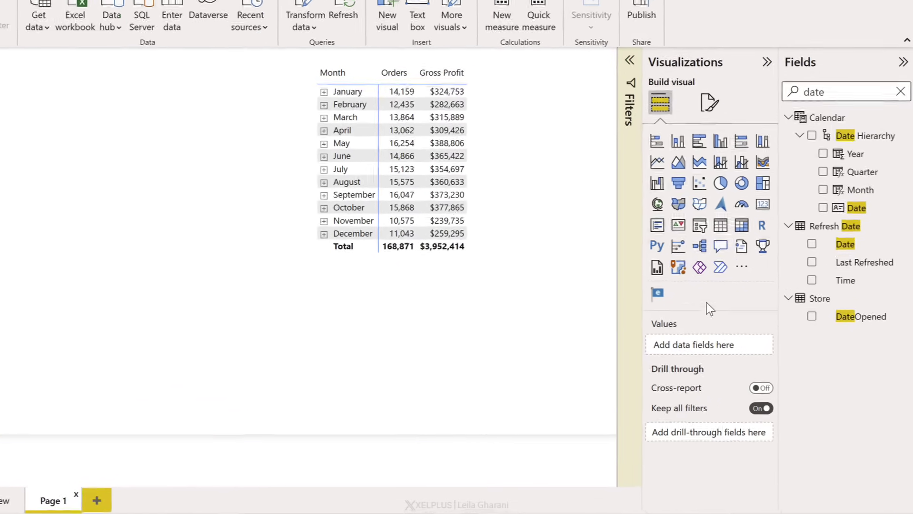
Make StoreName from the Store table this page's drill-through field and collapse its filter card
left_click(900, 92)
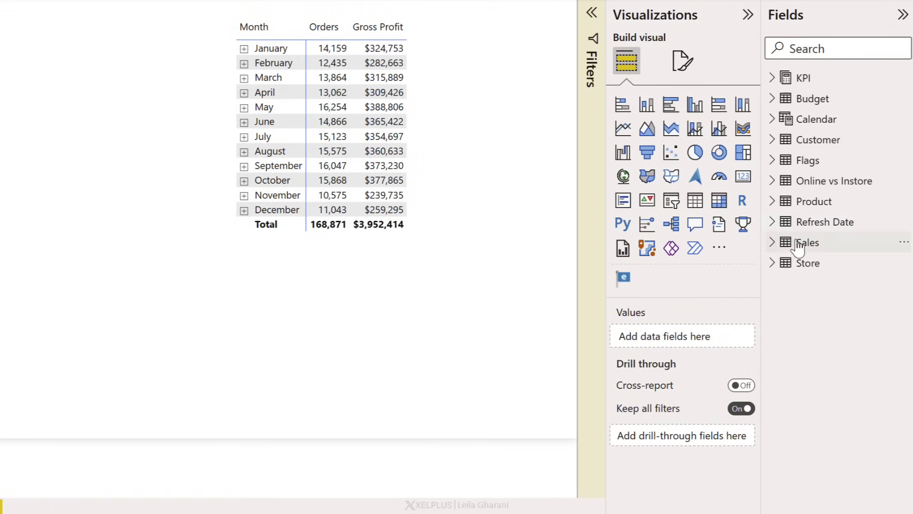
left_click(772, 262)
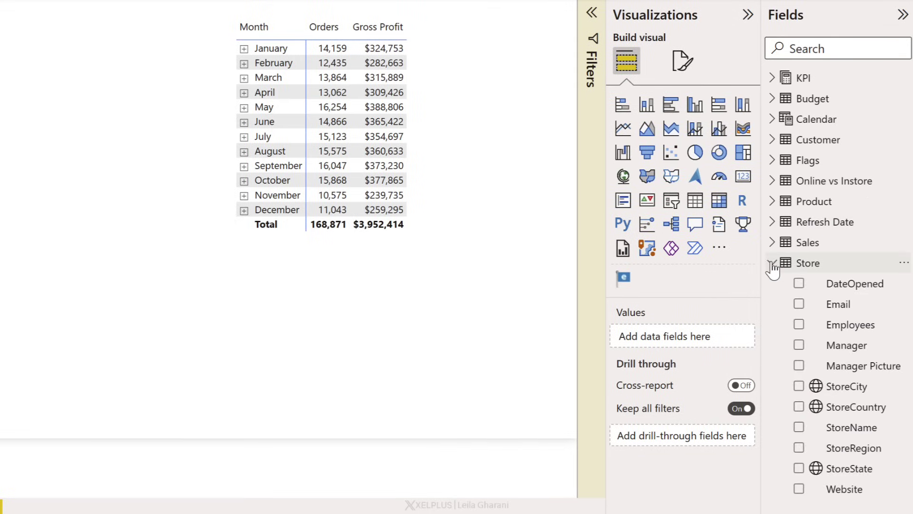
left_click_drag(845, 431, 692, 439)
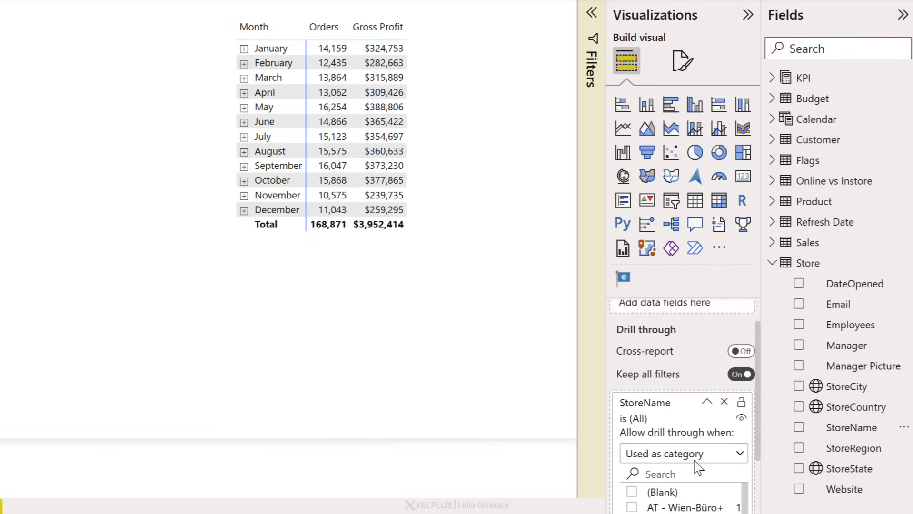
scroll(696, 462, "down", 2)
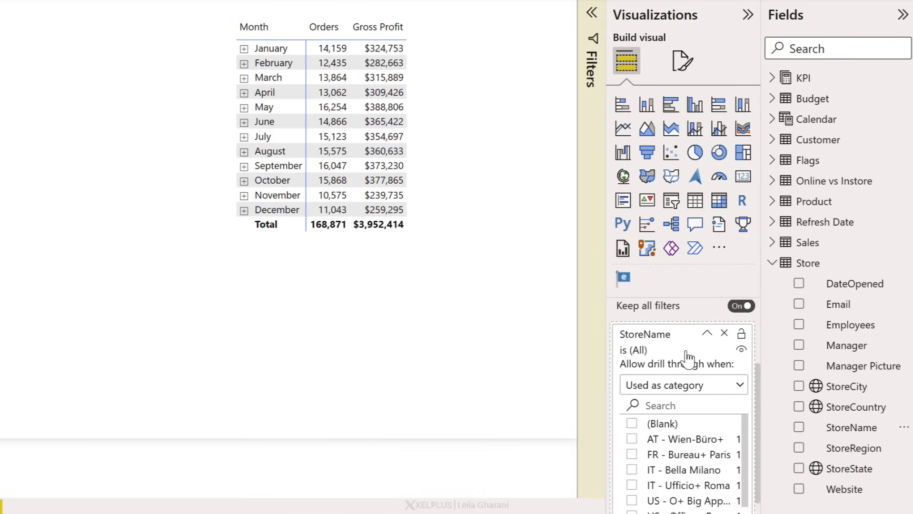
left_click(706, 335)
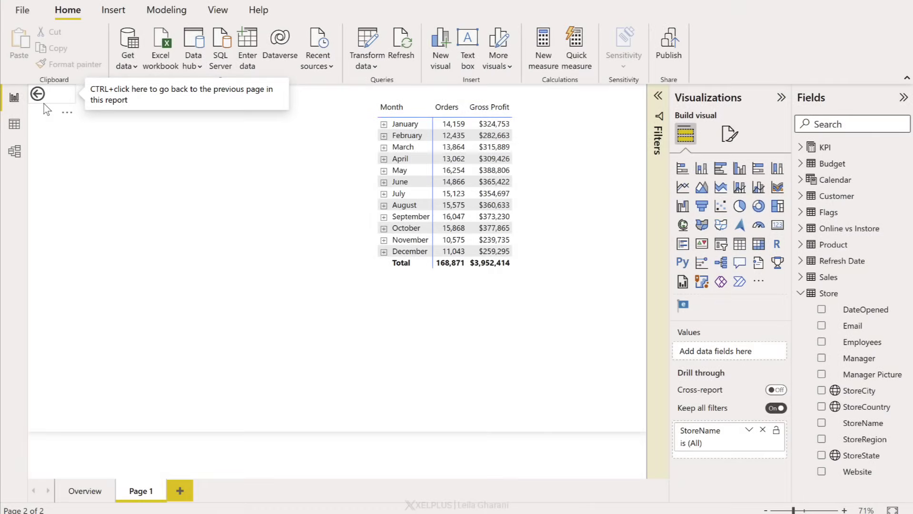
Rename Page 1 to 'Store Info'
double_click(143, 493)
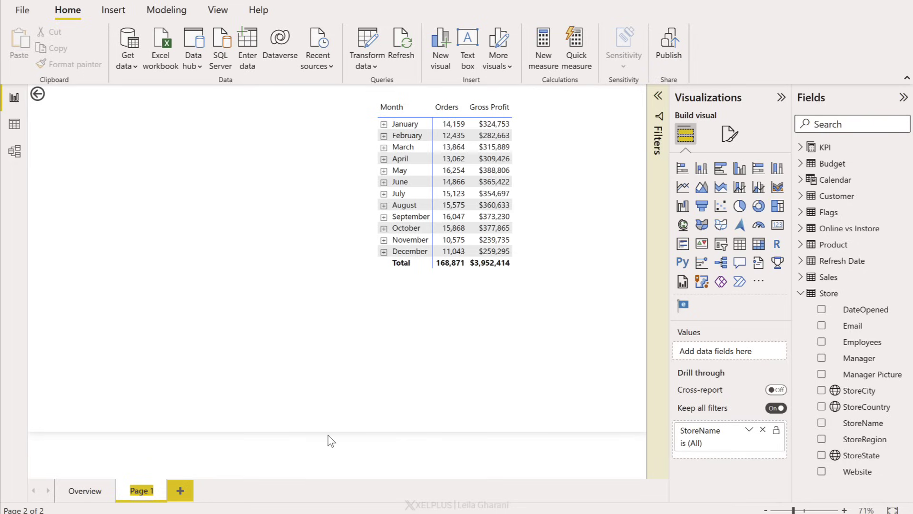
type("Store Info")
key("Return")
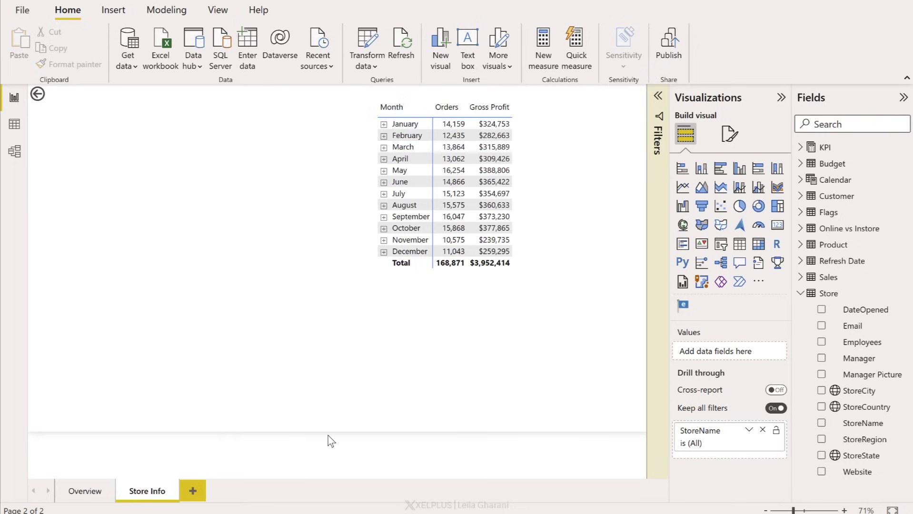
On the Overview page, show the Chicago bar's Drill through options, revealing Store Info
left_click(90, 494)
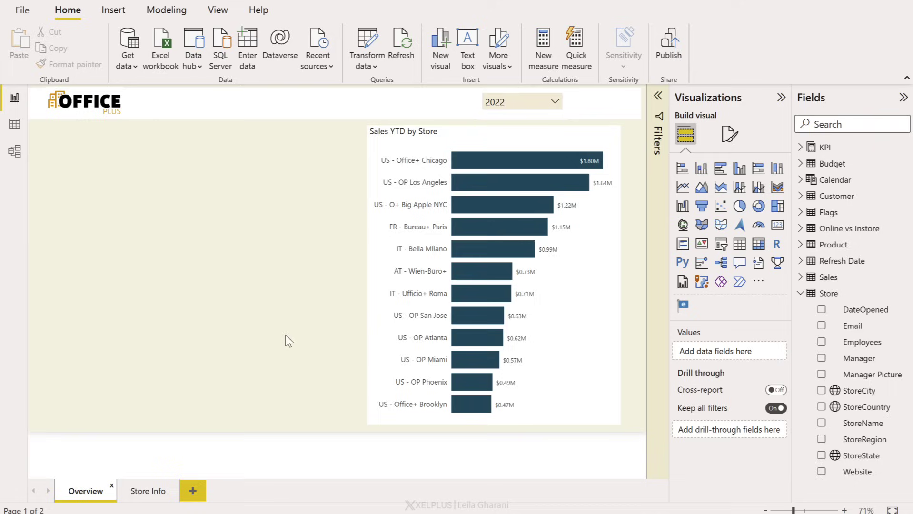
mouse_move(497, 161)
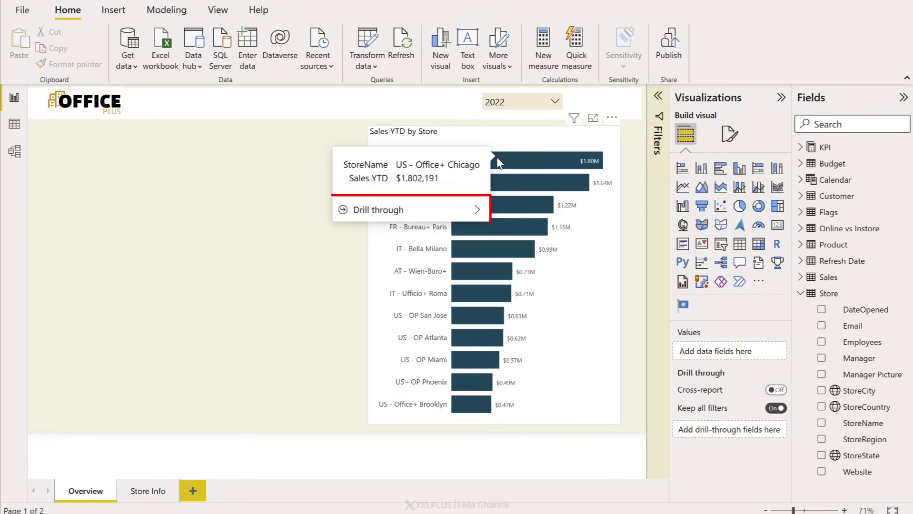
mouse_move(406, 214)
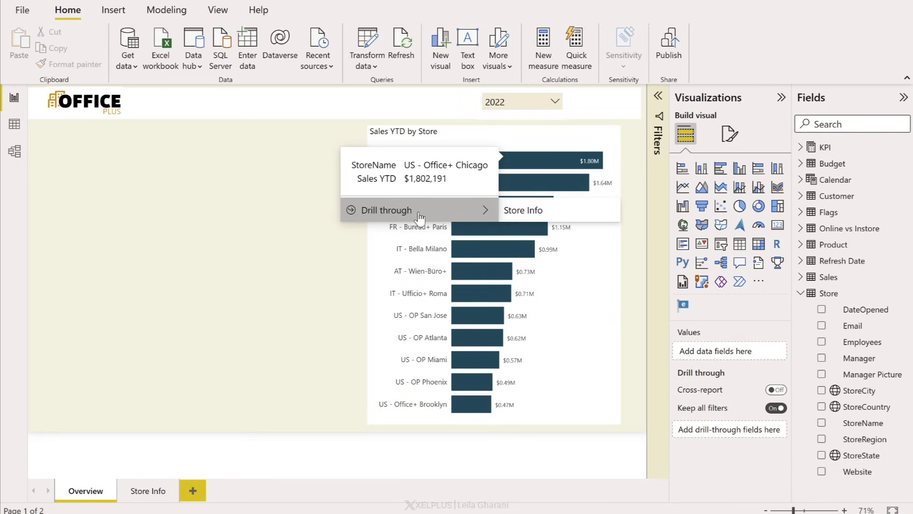
right_click(512, 164)
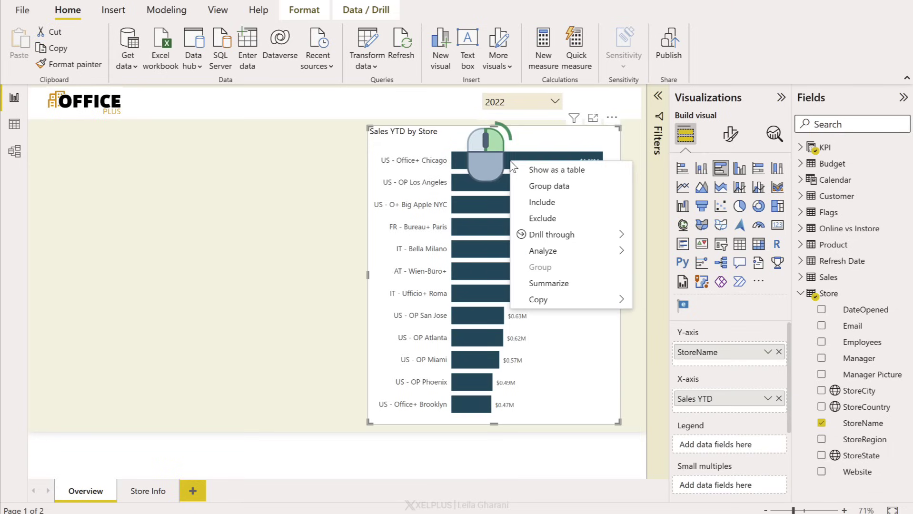
mouse_move(571, 235)
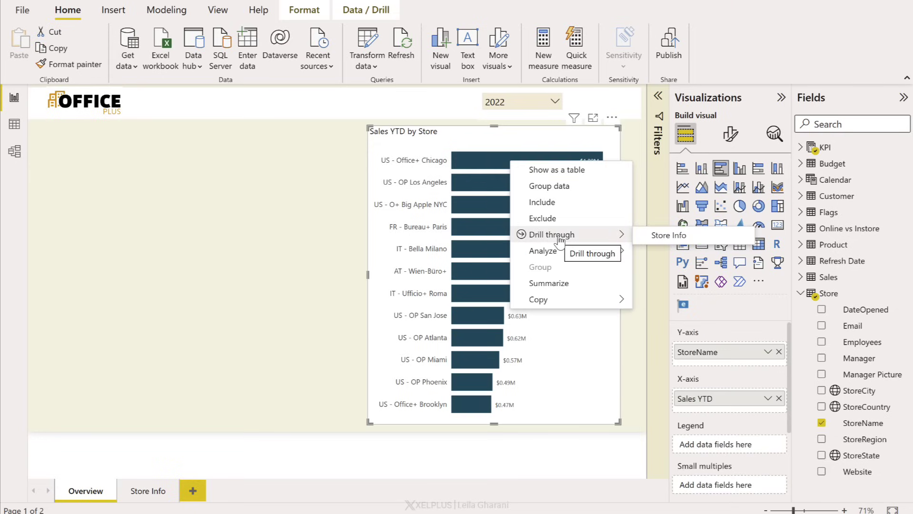
Drill through to Store Info for Chicago, then expand and collapse October
left_click(650, 240)
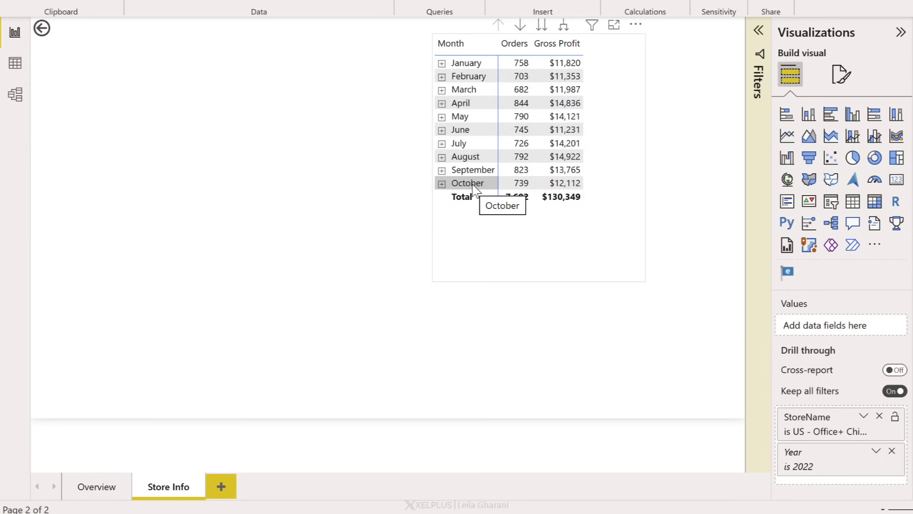
left_click(442, 185)
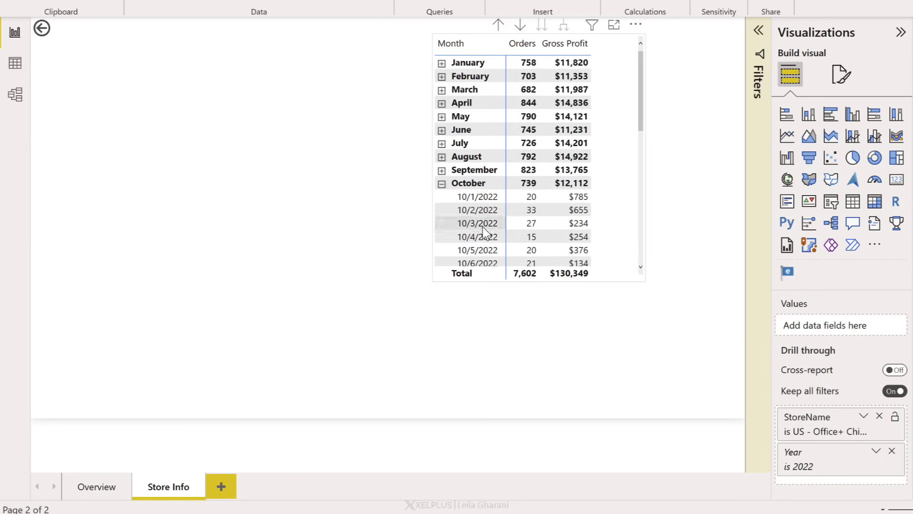
left_click(441, 185)
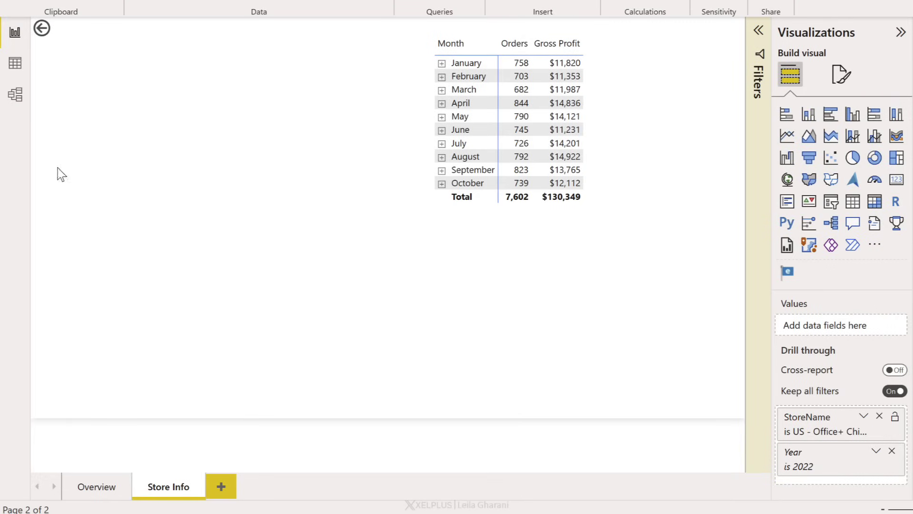
Return to Overview and drill through the Los Angeles bar to Store Info
left_click(43, 38, "ctrl")
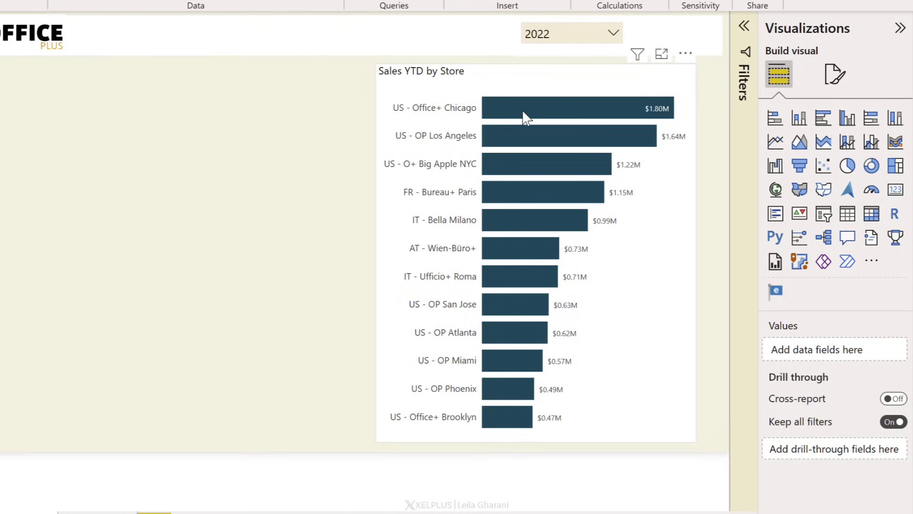
right_click(528, 144)
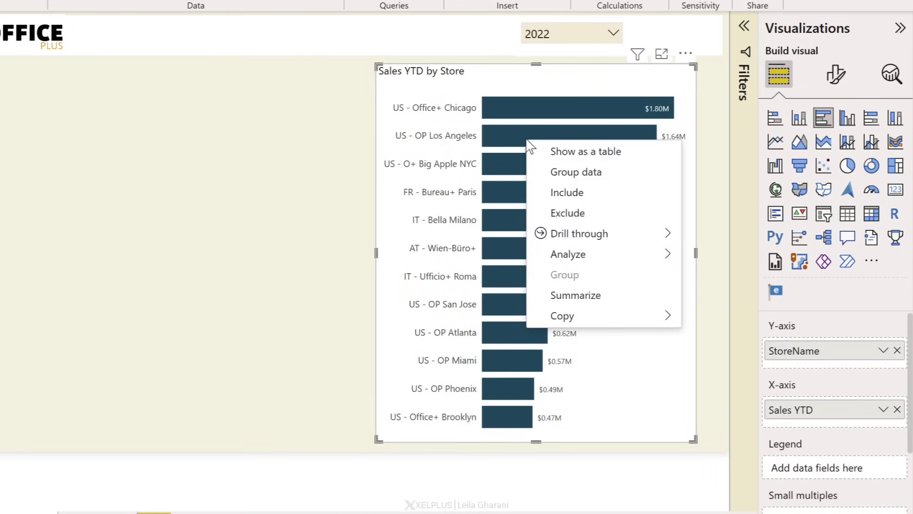
mouse_move(597, 235)
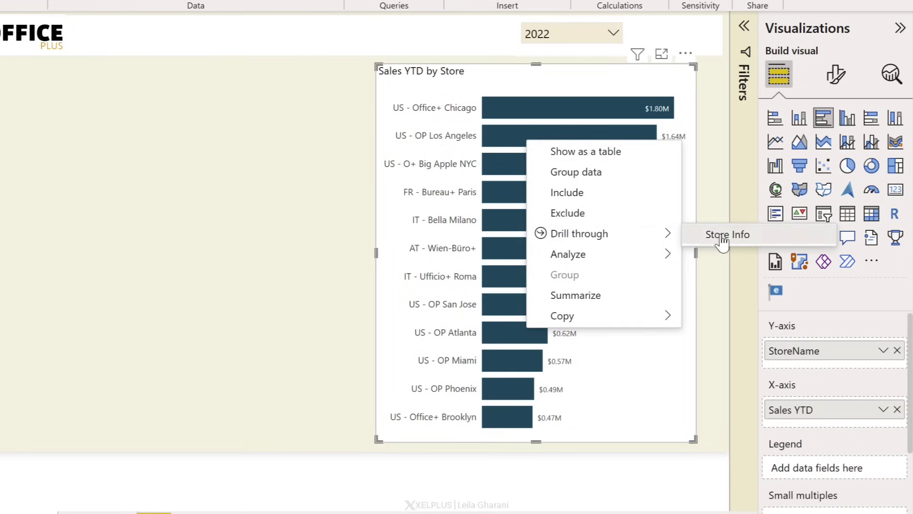
left_click(716, 234)
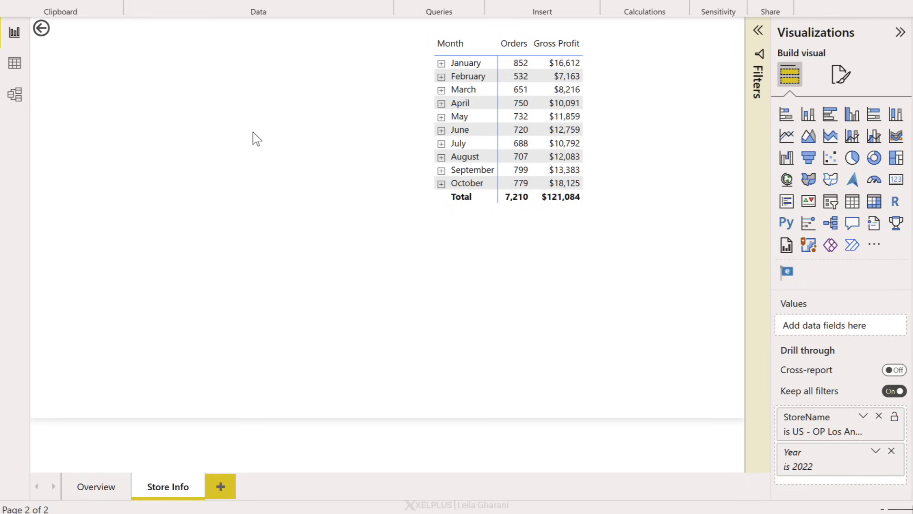
Add a widened top-left card with flag, store name, city, manager, date opened, employees, manager photo
left_click(786, 203)
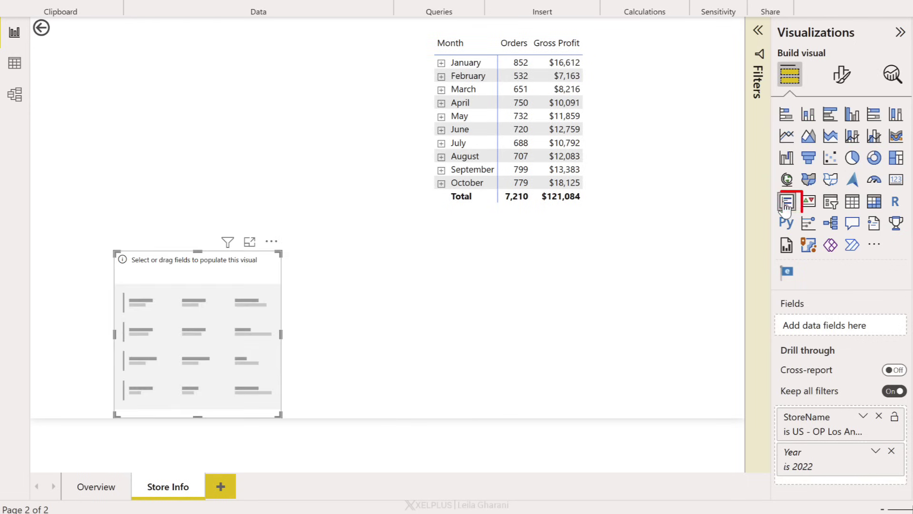
left_click_drag(177, 246, 123, 64)
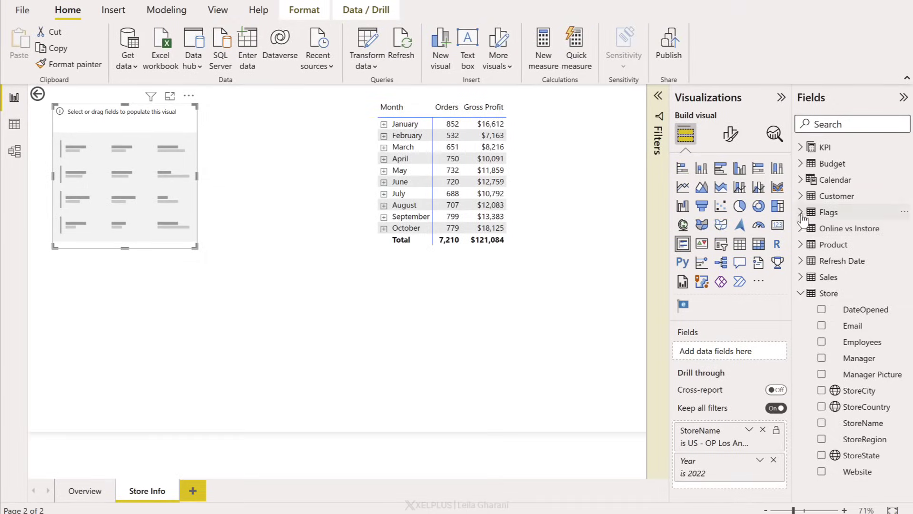
left_click(899, 174)
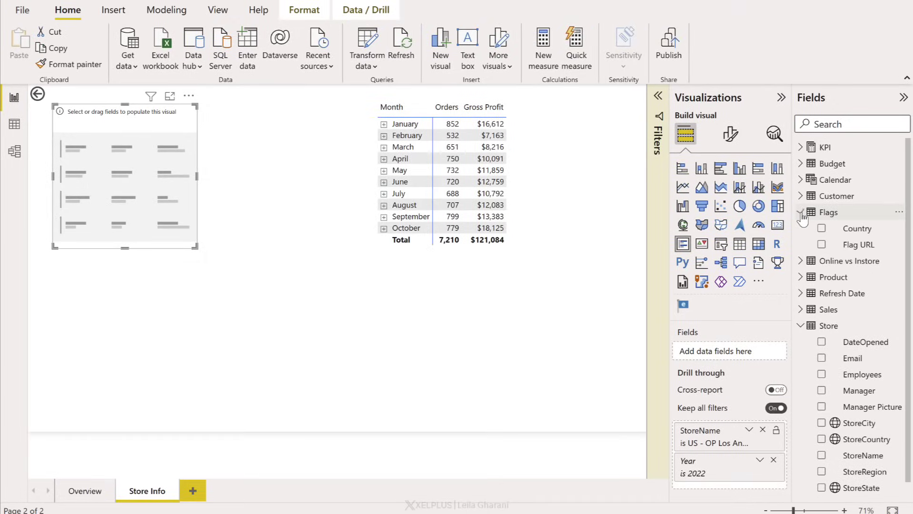
left_click(823, 245)
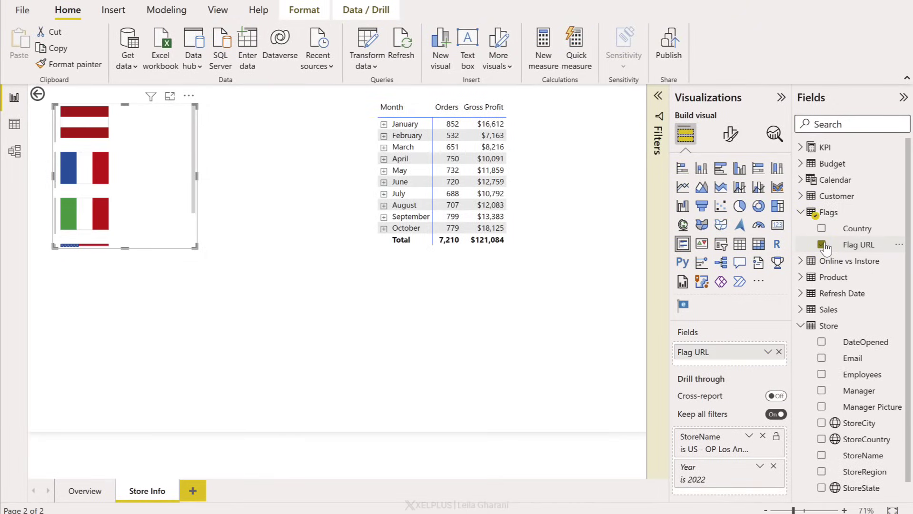
left_click(821, 456)
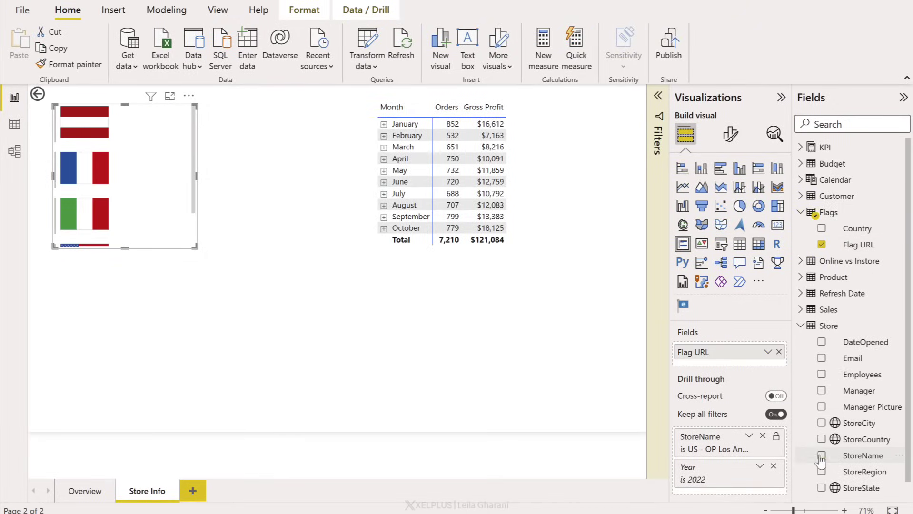
left_click(821, 423)
left_click(822, 391)
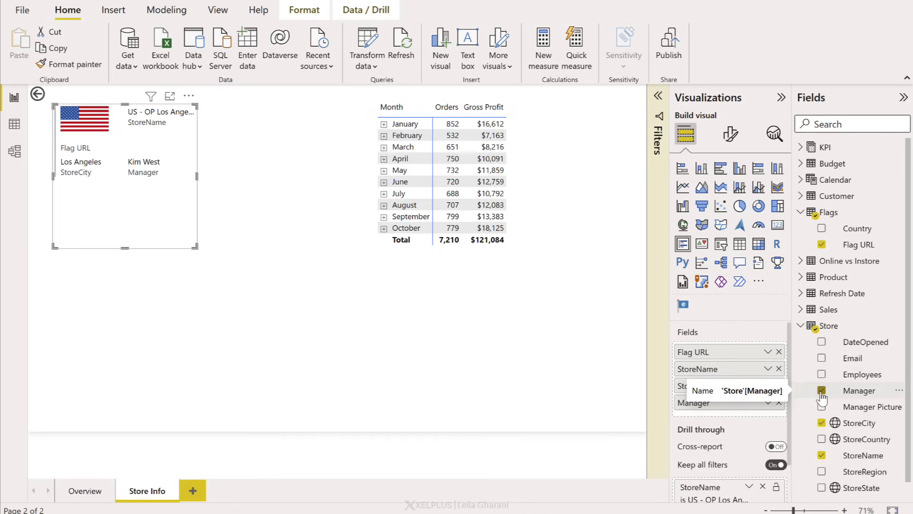
left_click(822, 341)
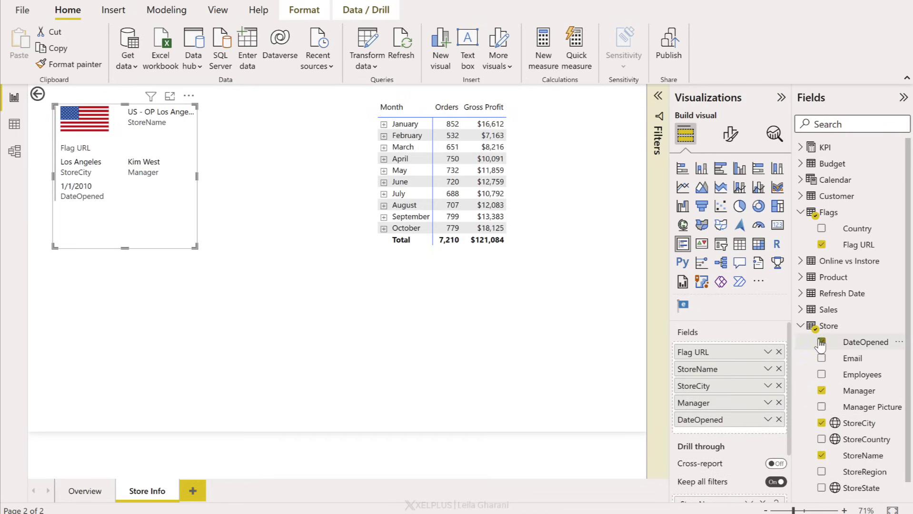
left_click(821, 374)
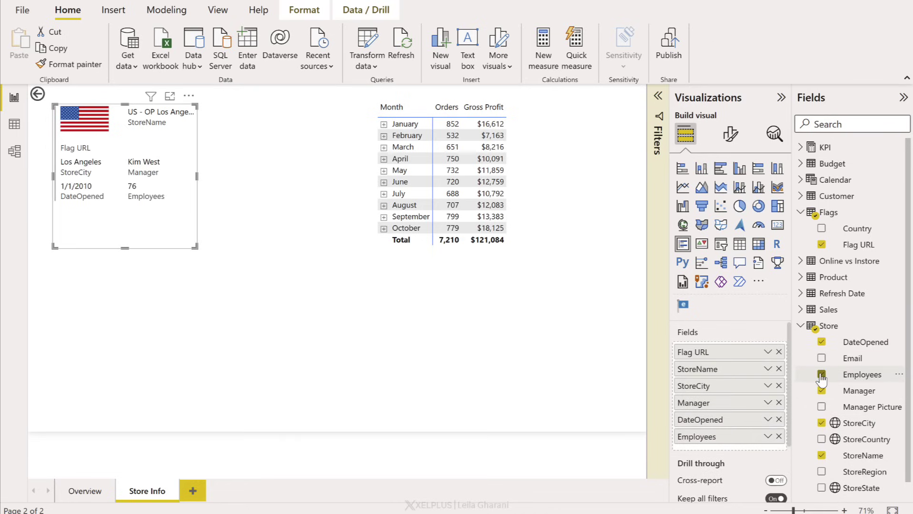
left_click(822, 408)
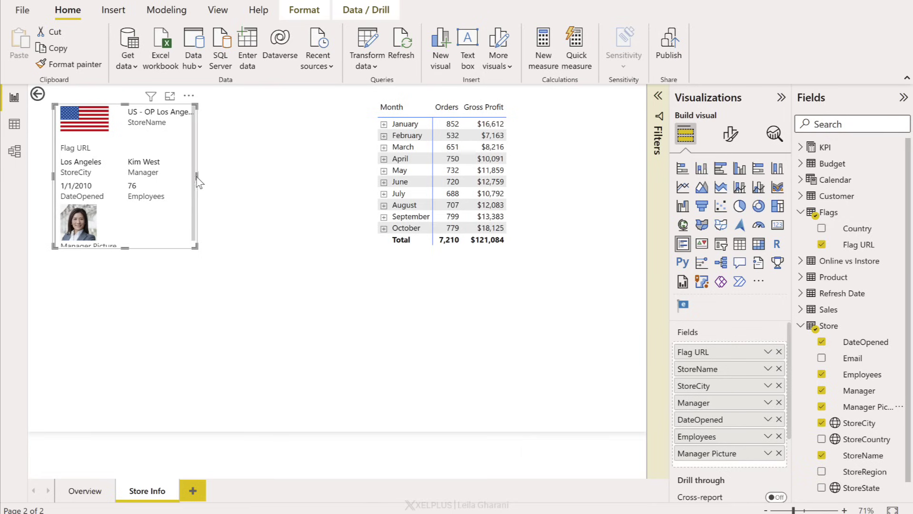
left_click_drag(196, 181, 277, 175)
left_click_drag(118, 115, 113, 121)
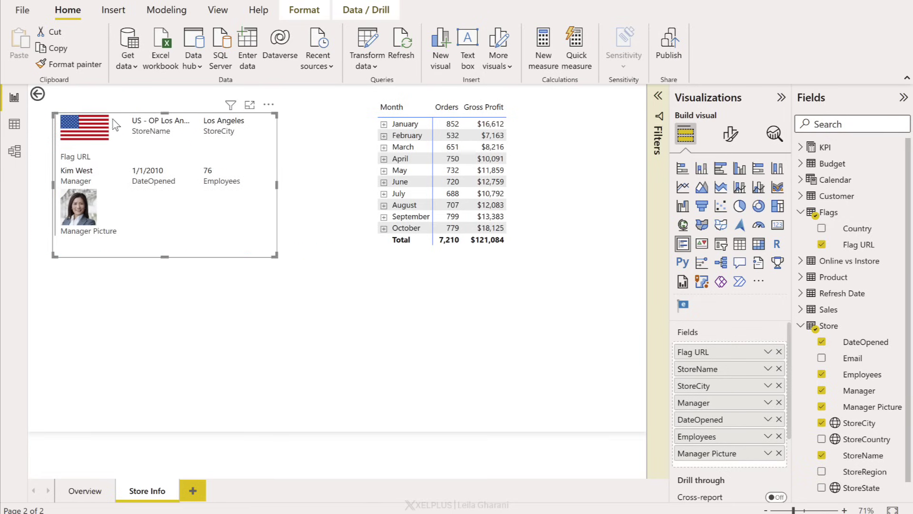
Blank the Flag URL, StoreName and Manager Picture labels and rename DateOpened to 'Date Opened'
double_click(737, 352)
double_click(719, 368)
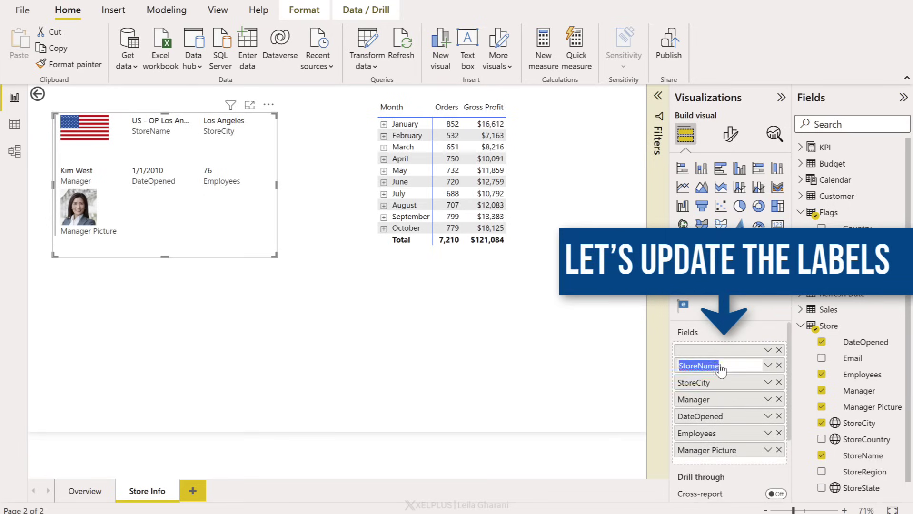
key("BackSpace")
key("Return")
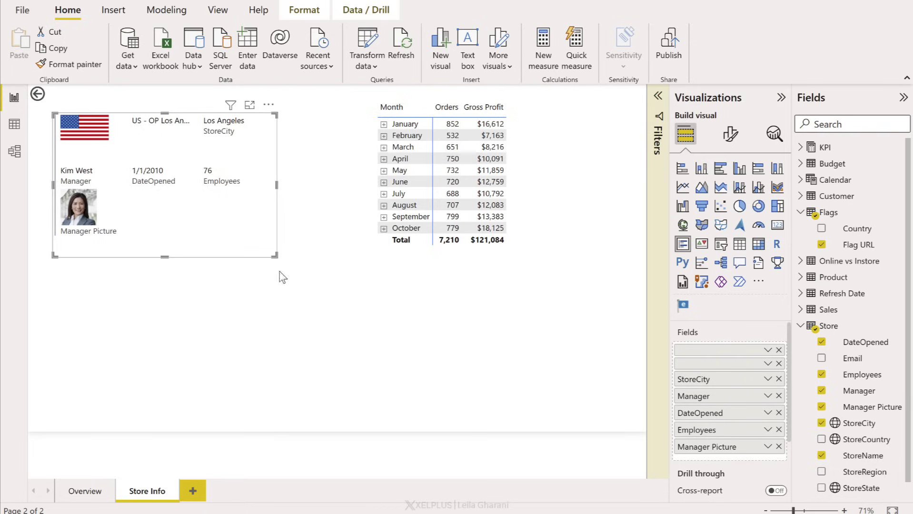
double_click(704, 447)
key("BackSpace")
key("Return")
double_click(700, 413)
type("Date Opened")
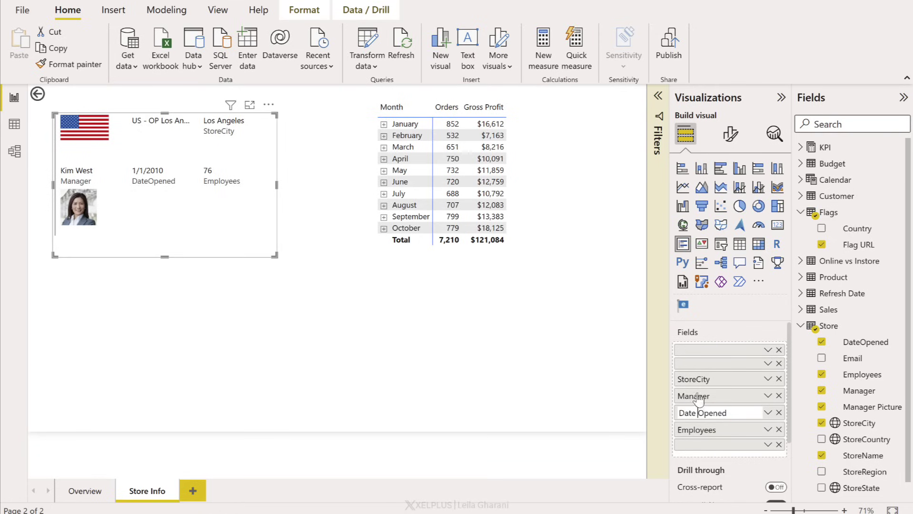
double_click(698, 379)
left_click(601, 393)
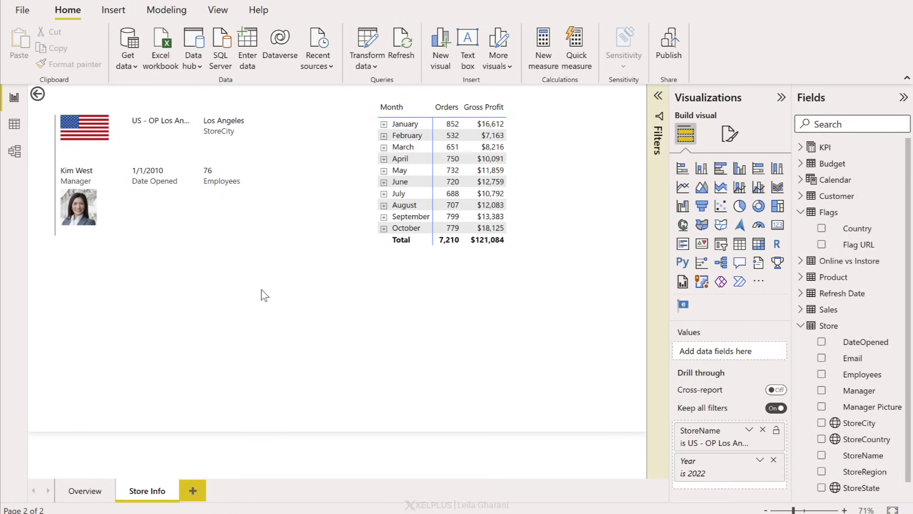
Return to Overview and drill through from the AT - Wien-Büro+ bar to Store Info
left_click(36, 94, "ctrl")
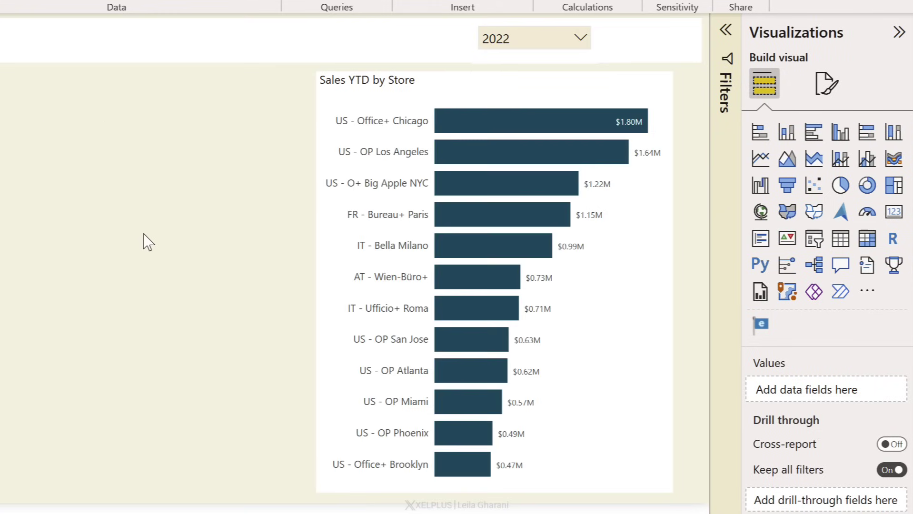
right_click(483, 284)
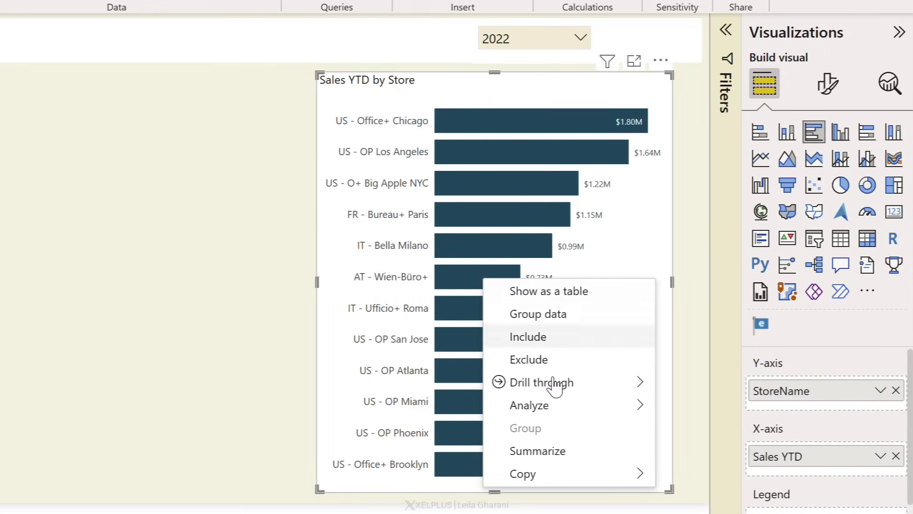
mouse_move(555, 387)
left_click(712, 394)
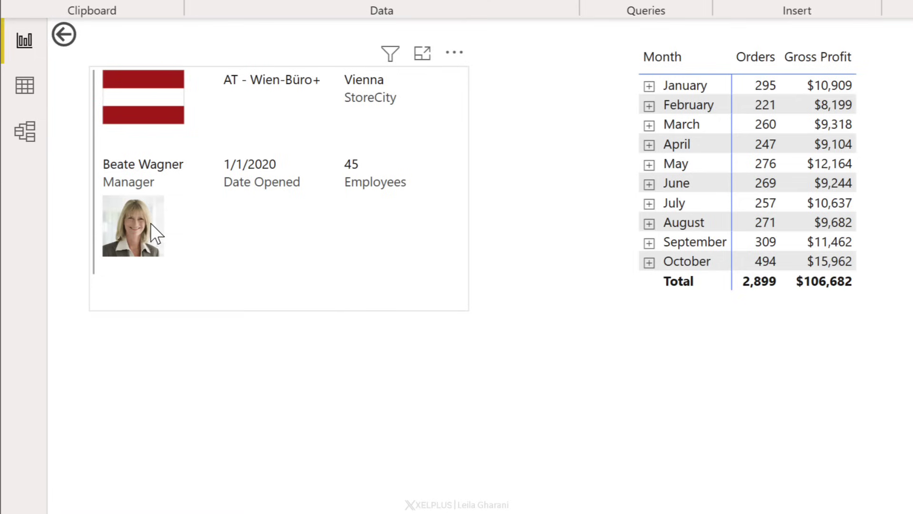
left_click(23, 93)
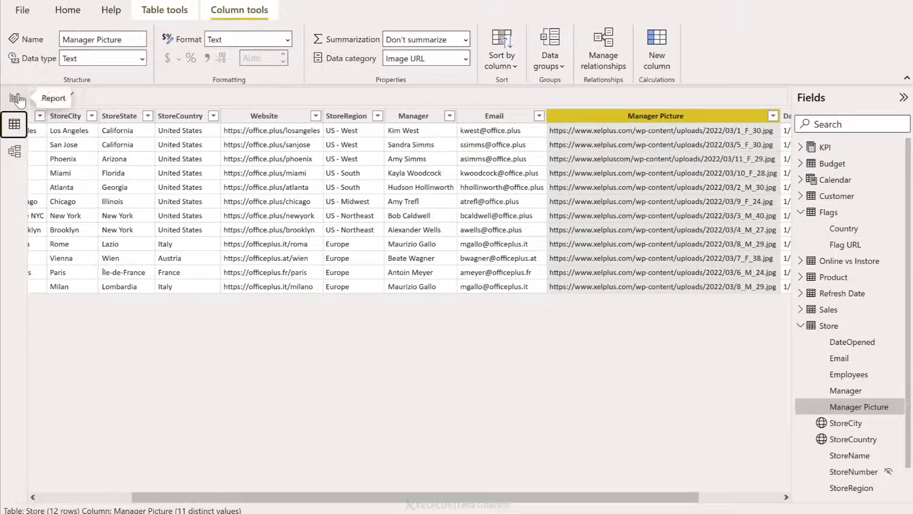
left_click(17, 98)
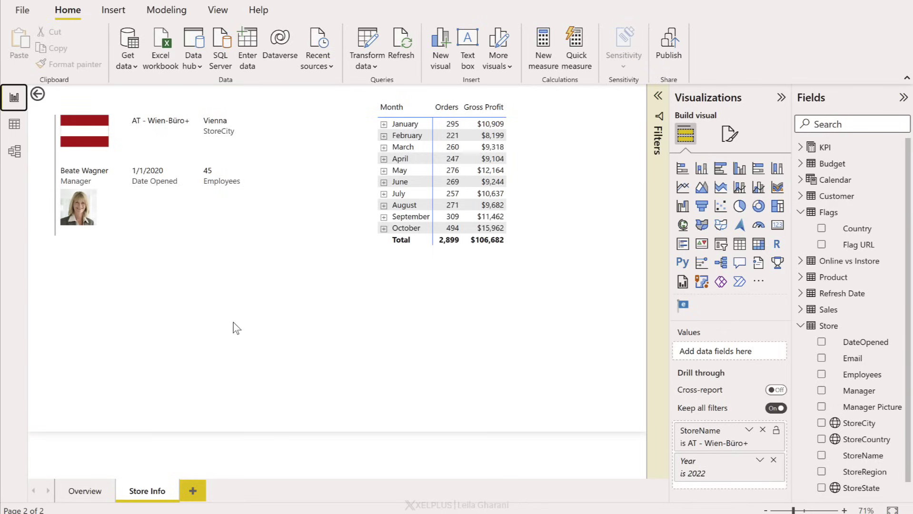
Add a new page named 'Customer Details' with StoreName as its drill-through field
left_click(193, 491)
double_click(204, 492)
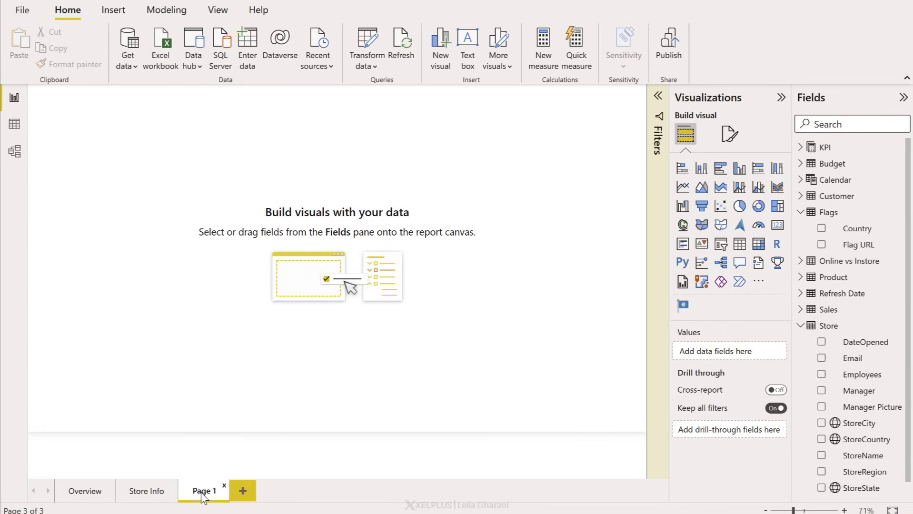
type("Customer Details")
key("Return")
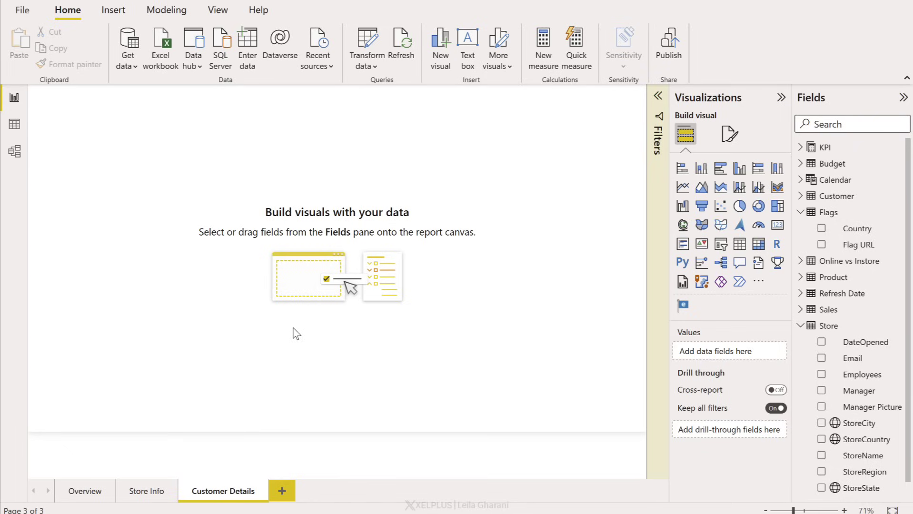
left_click_drag(846, 457, 732, 434)
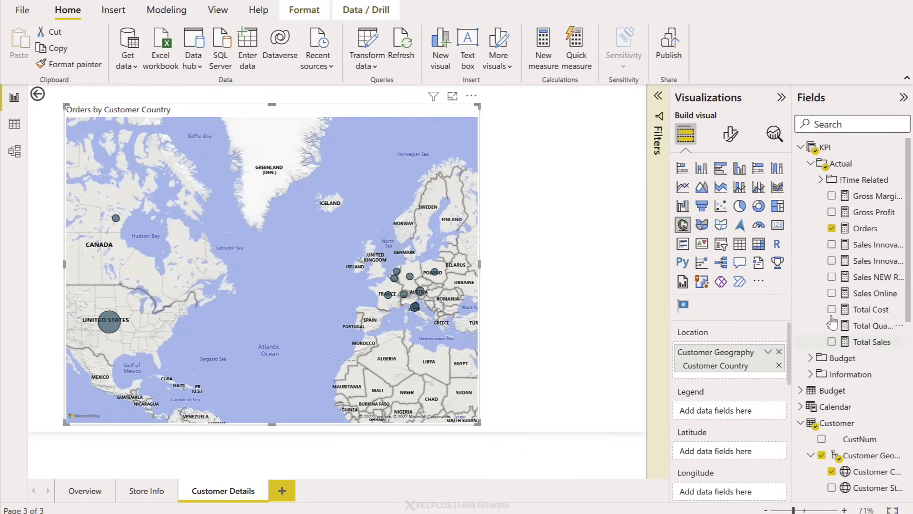
Drill from the US - OP Los Angeles bar into Customer Details, then return to Overview
left_click(617, 341)
scroll(695, 355, "down", 5)
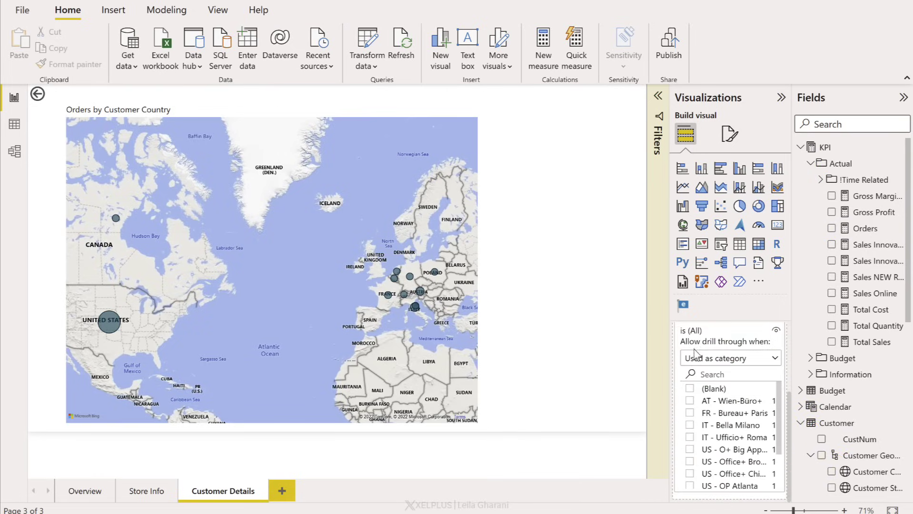
scroll(695, 354, "up", 1)
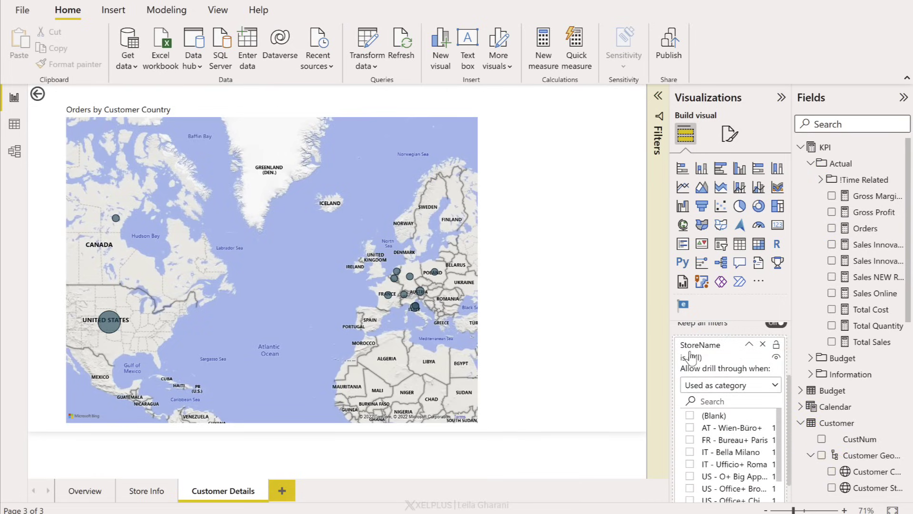
left_click(85, 491)
mouse_move(474, 187)
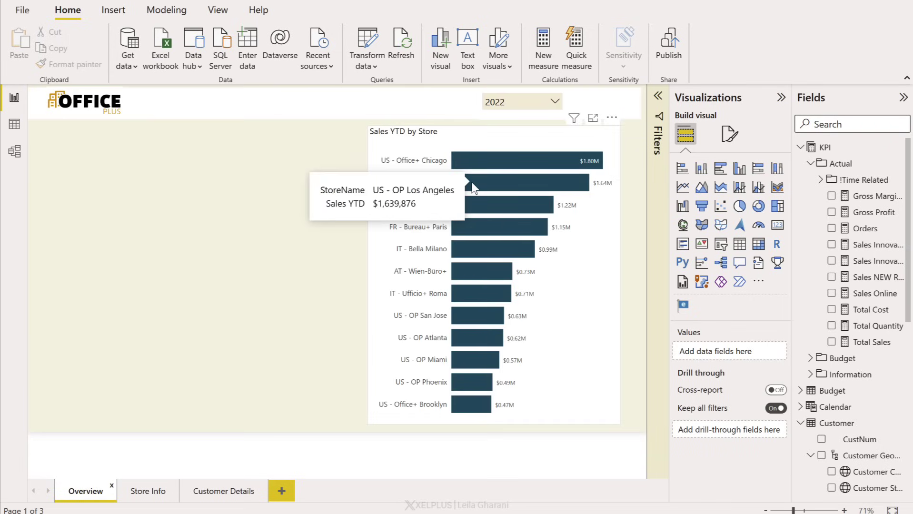
mouse_move(393, 236)
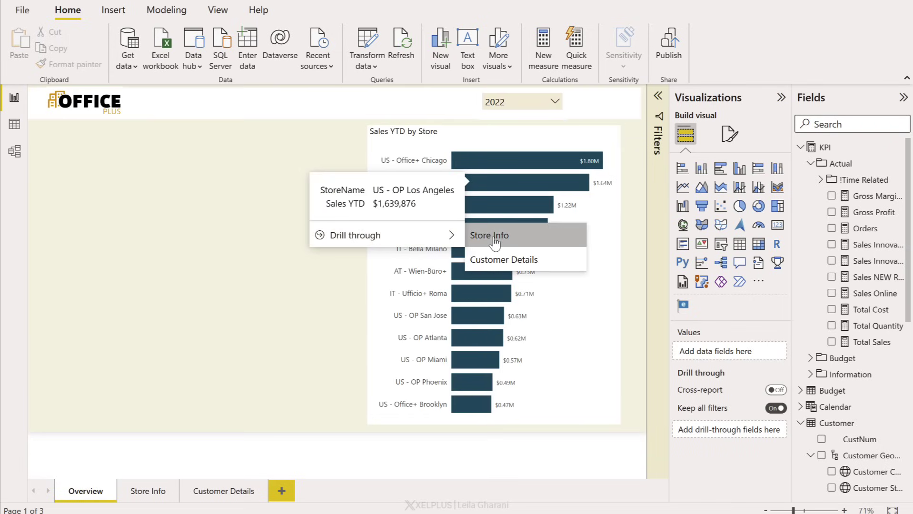
left_click(500, 266)
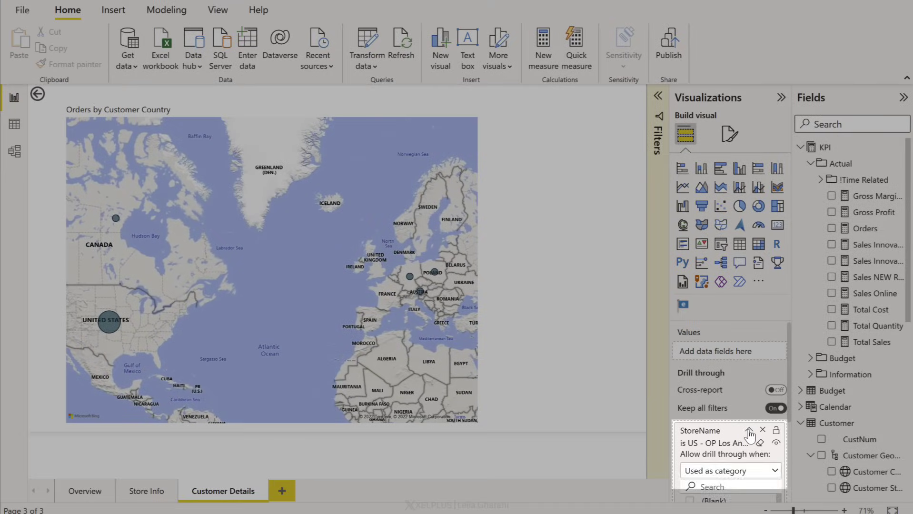
left_click(748, 430)
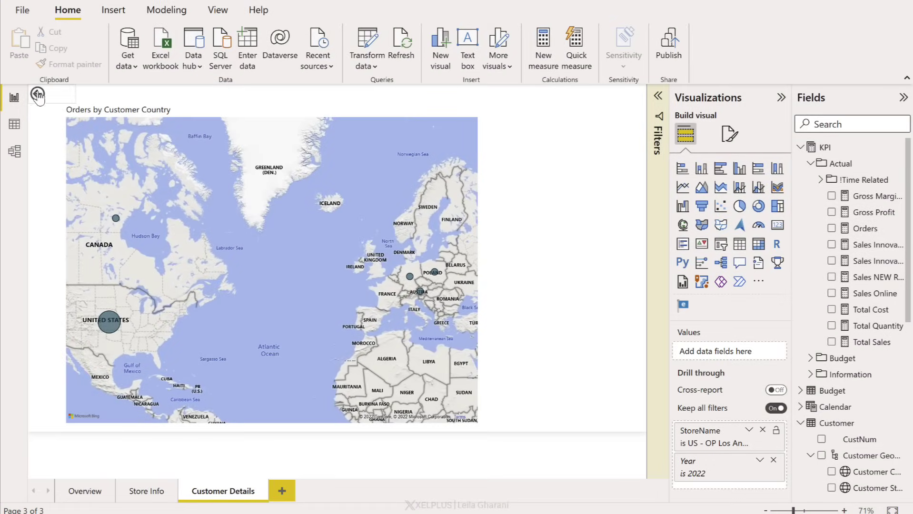
left_click(38, 94, "ctrl")
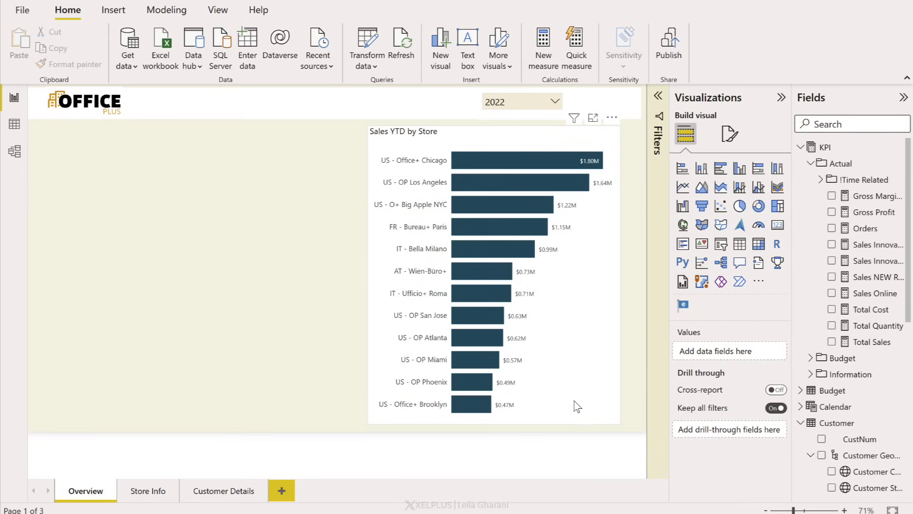
Insert a blank button and place it at the chart's lower right
left_click(125, 14)
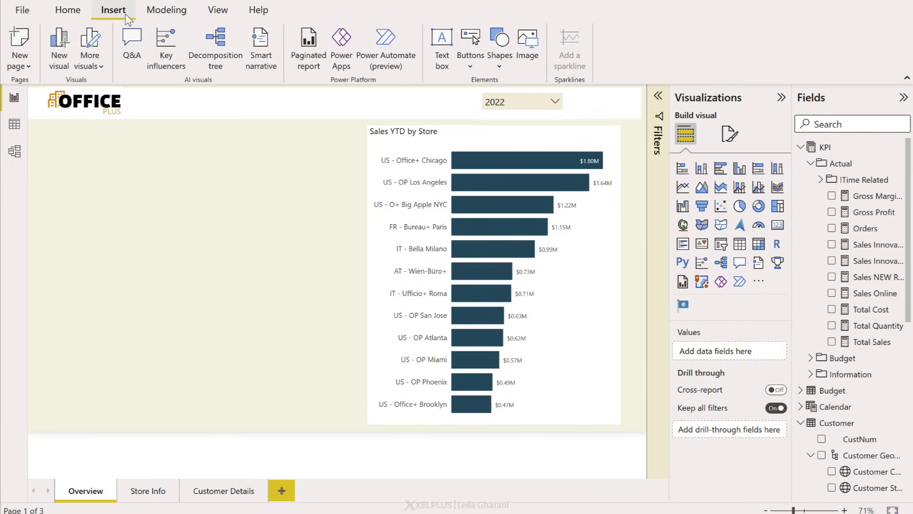
left_click(471, 63)
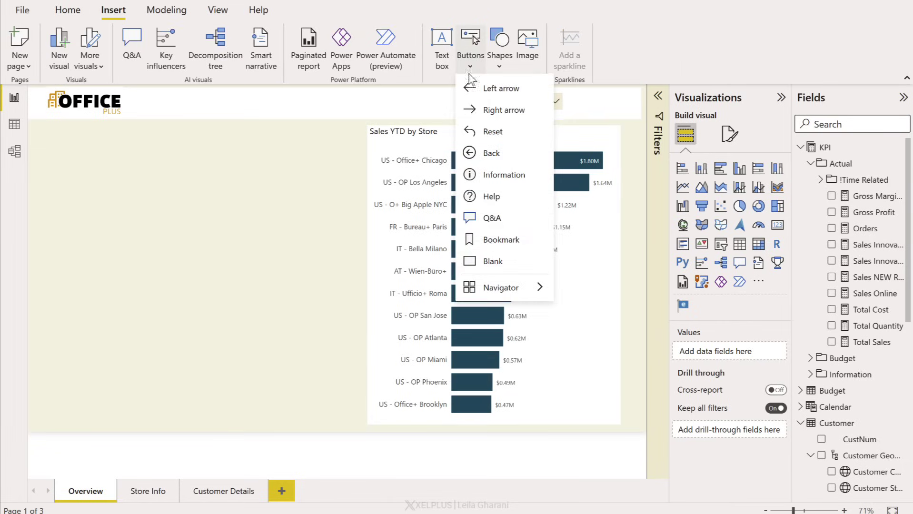
left_click(493, 264)
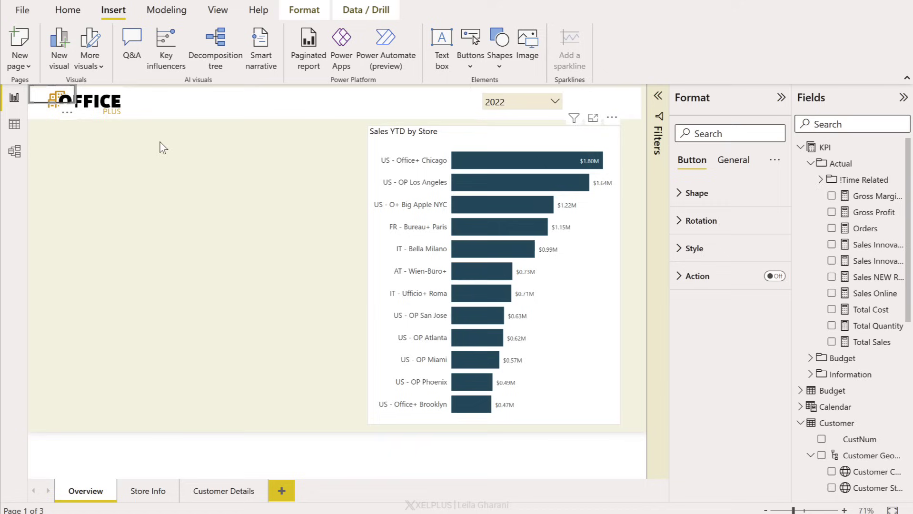
left_click_drag(41, 95, 609, 419)
Turn on the button's action as Drill through with destination Store Info
left_click(774, 276)
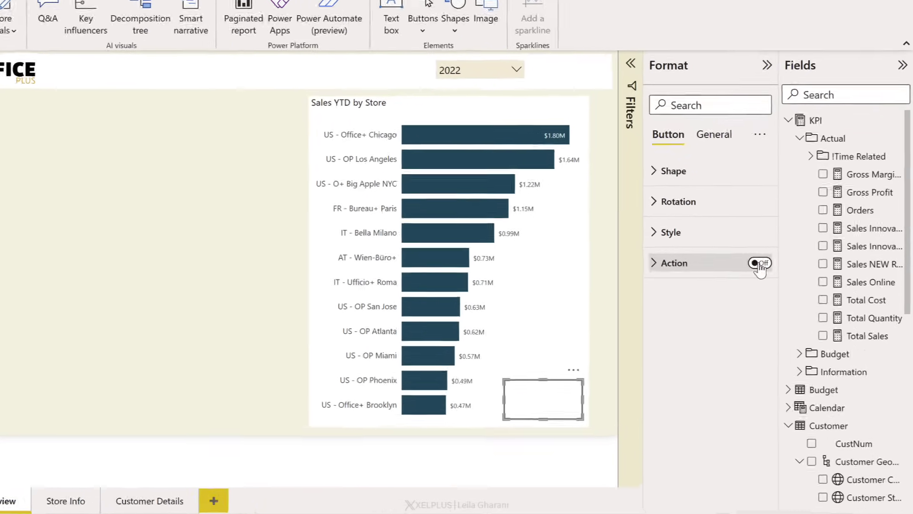
left_click(614, 244)
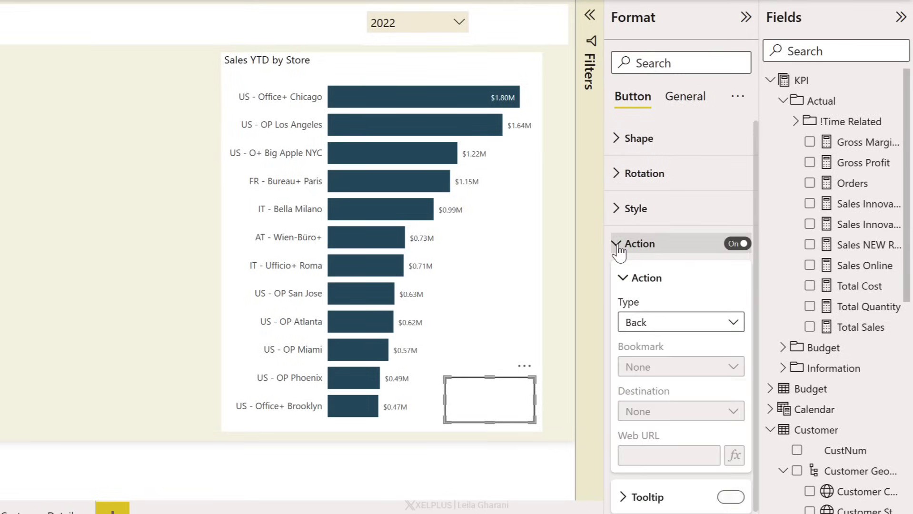
left_click(659, 322)
left_click(646, 382)
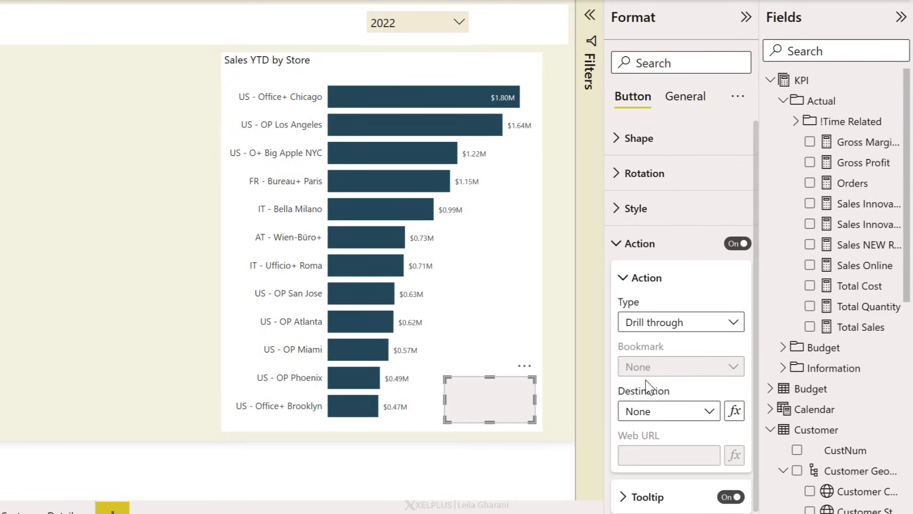
left_click(649, 412)
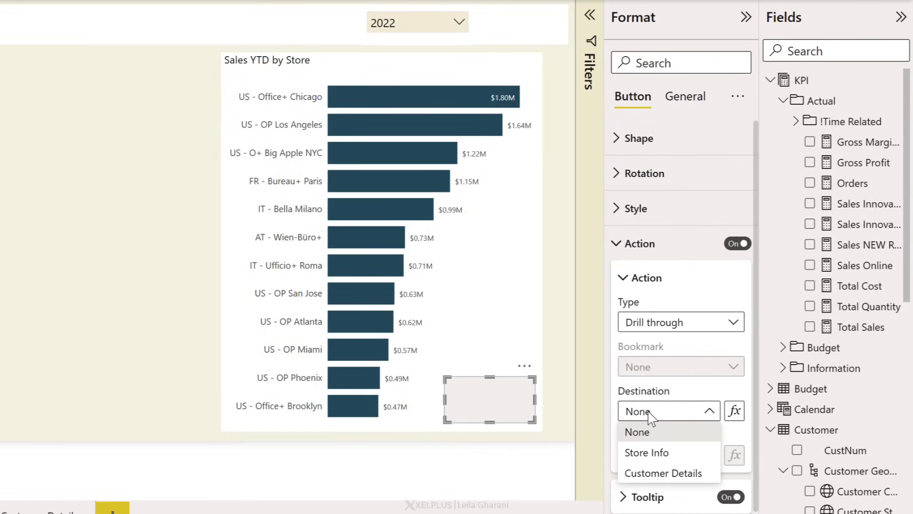
left_click(649, 456)
Set the button's disabled tooltip text to 'Click for details'
scroll(638, 457, "down", 1)
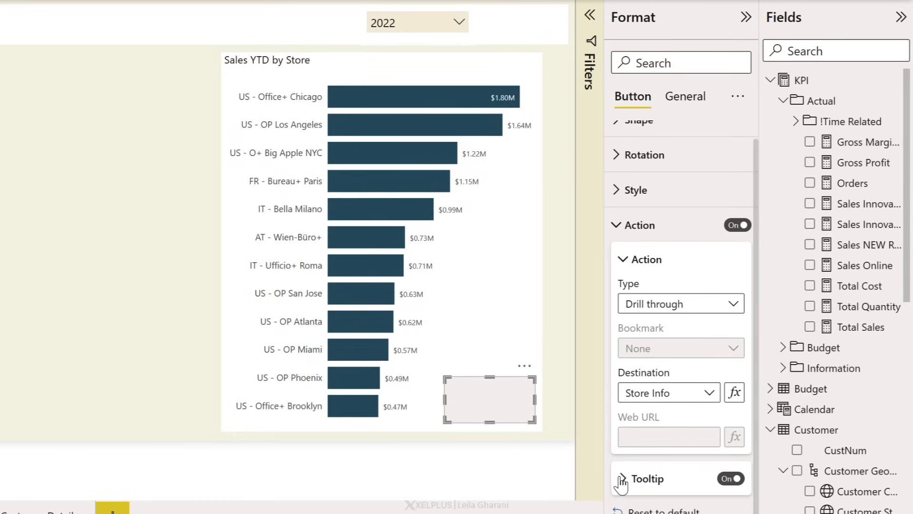
left_click(621, 479)
scroll(638, 474, "down", 5)
type("Click for details")
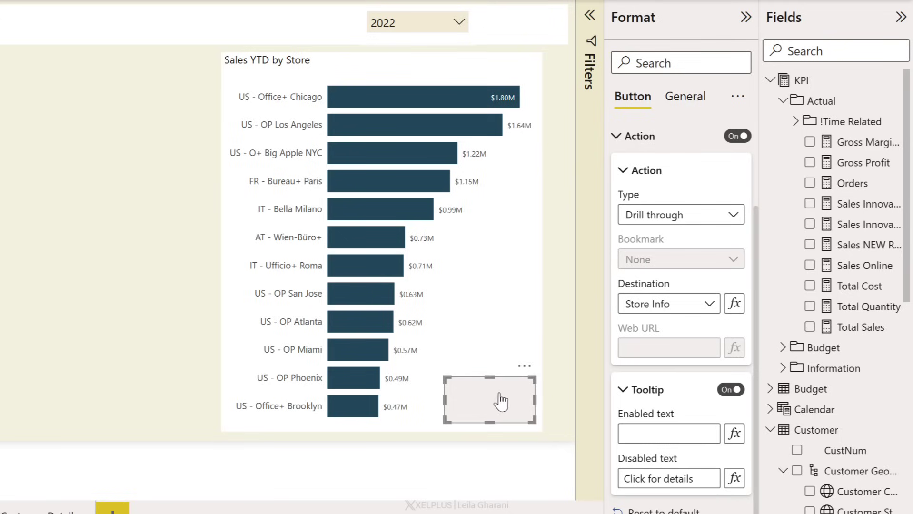
mouse_move(500, 401)
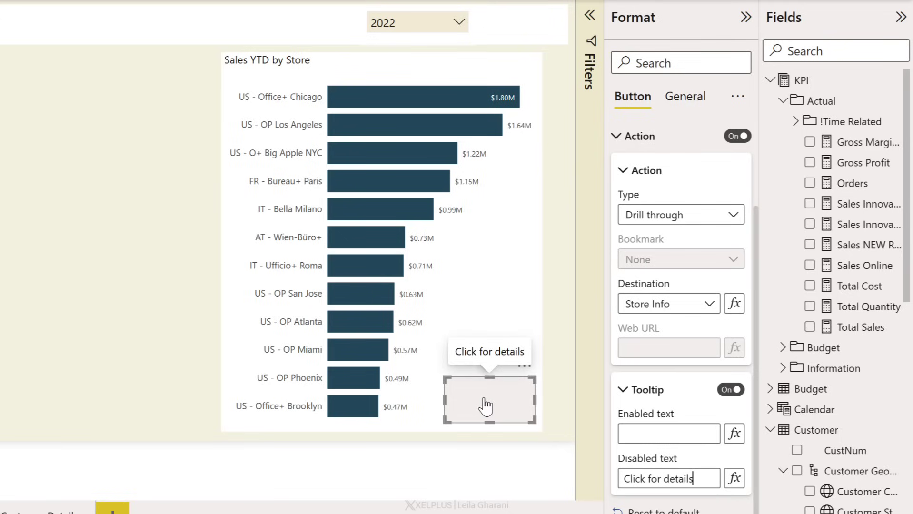
Turn on the button text as 'Click for Store Info' and make the button slightly shorter
scroll(659, 342, "up", 2)
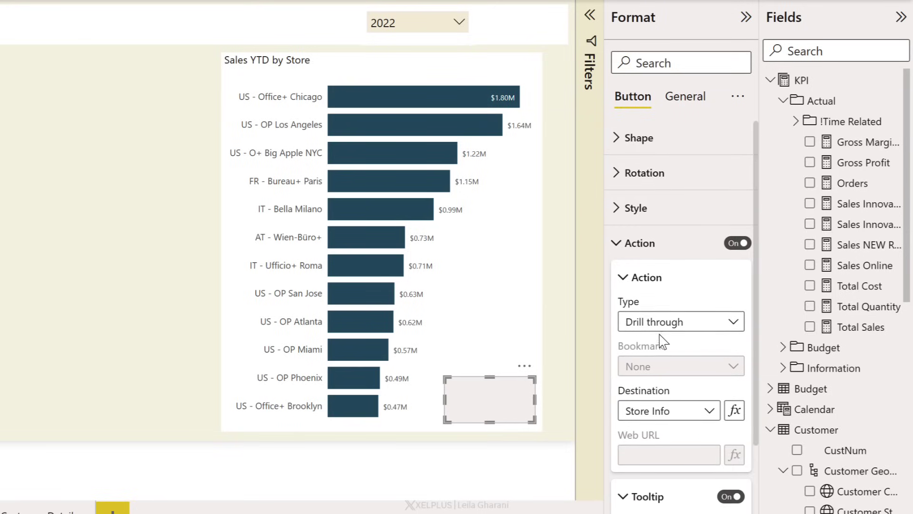
left_click(617, 209)
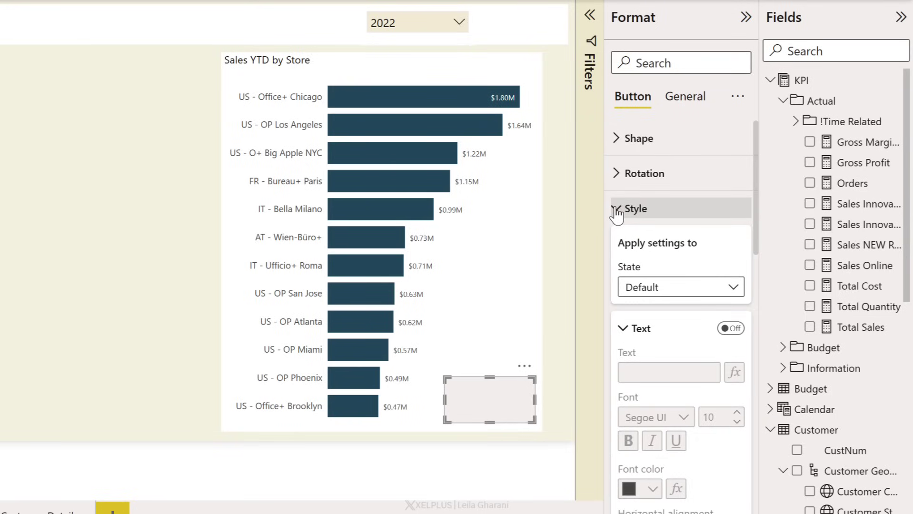
left_click(731, 328)
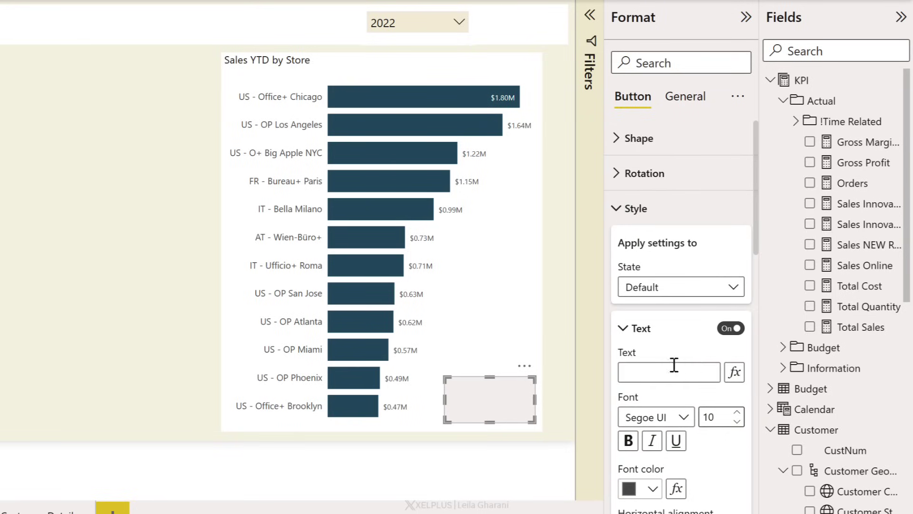
left_click(667, 370)
type("Click for Store Info")
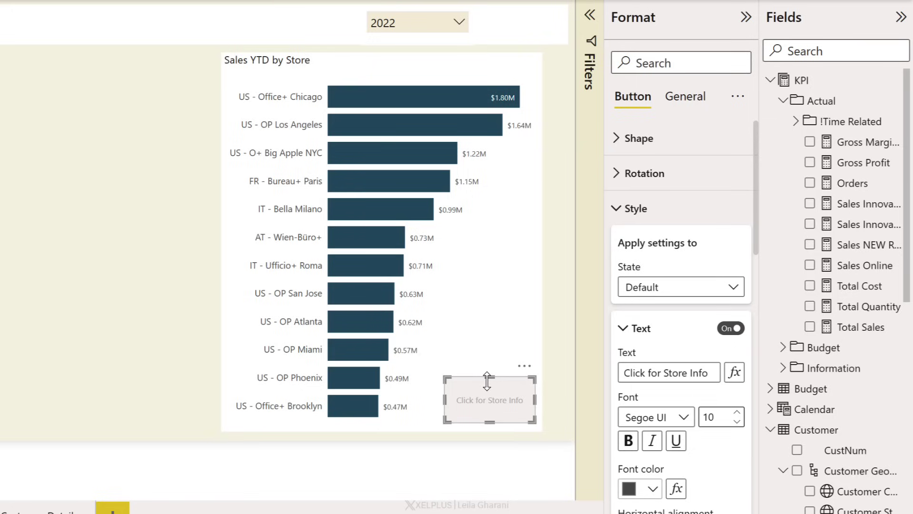
left_click_drag(487, 381, 487, 390)
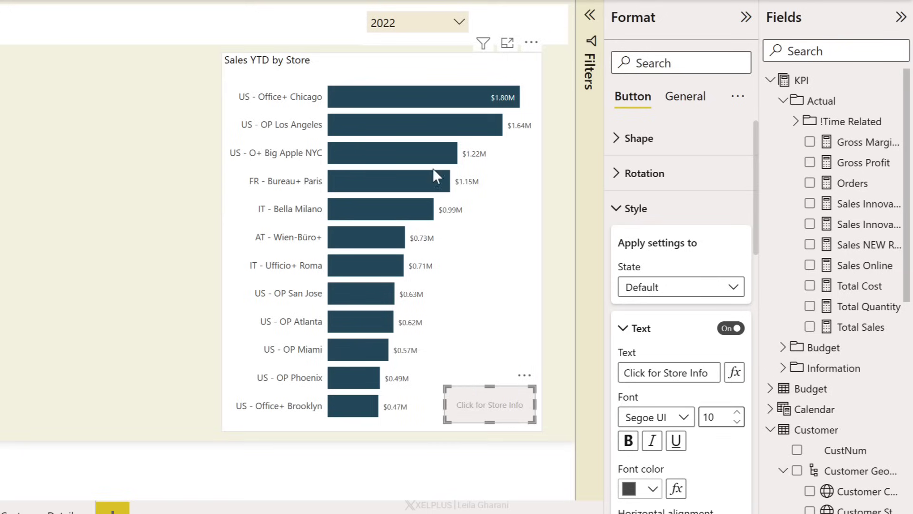
left_click(548, 388)
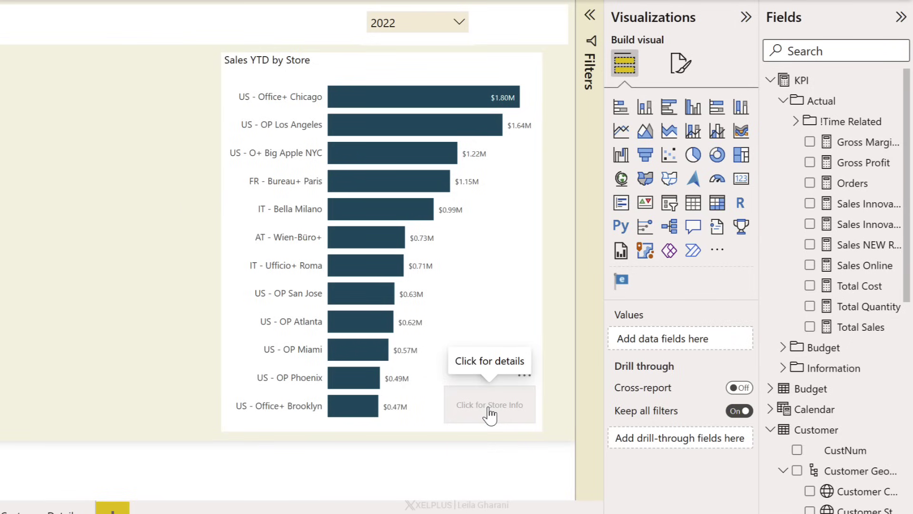
left_click(376, 135)
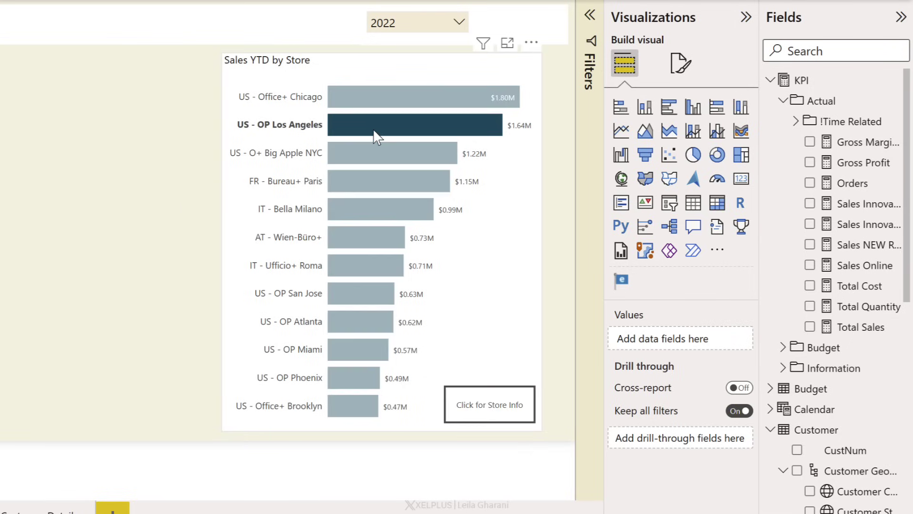
left_click(499, 409, "ctrl")
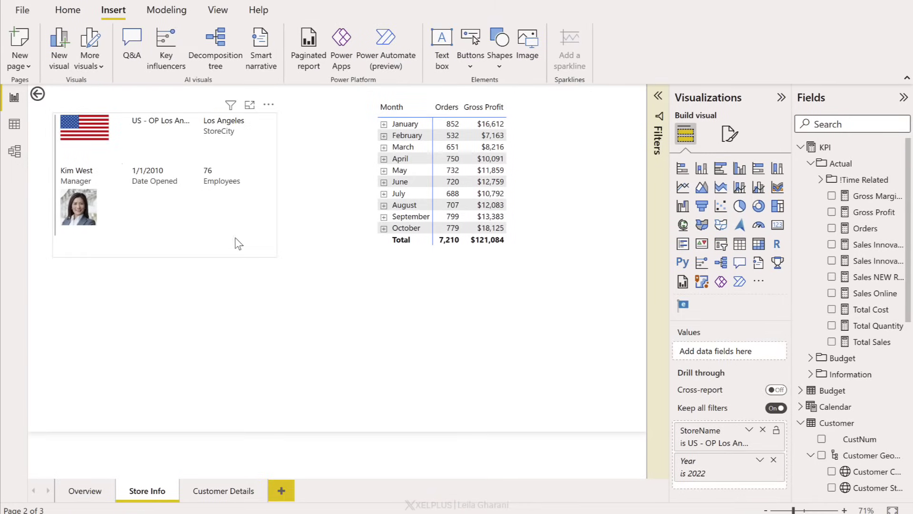
left_click(38, 94, "ctrl")
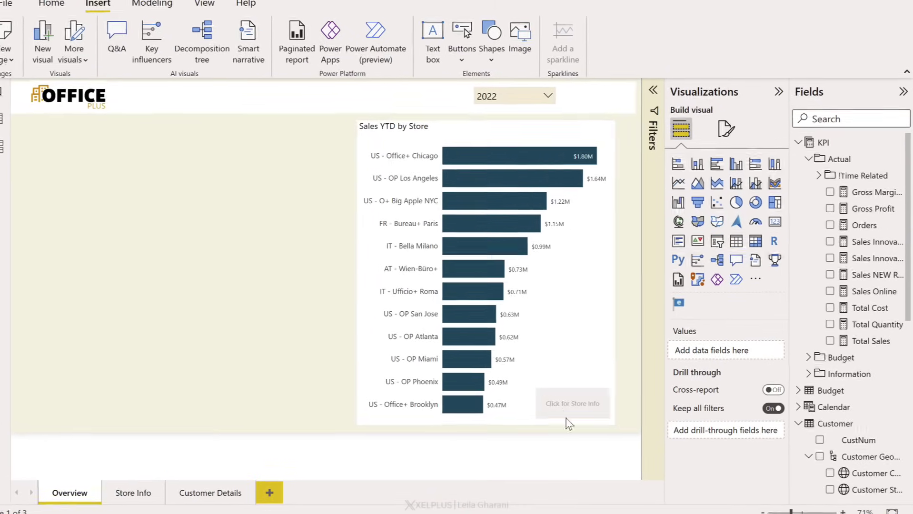
left_click(581, 408)
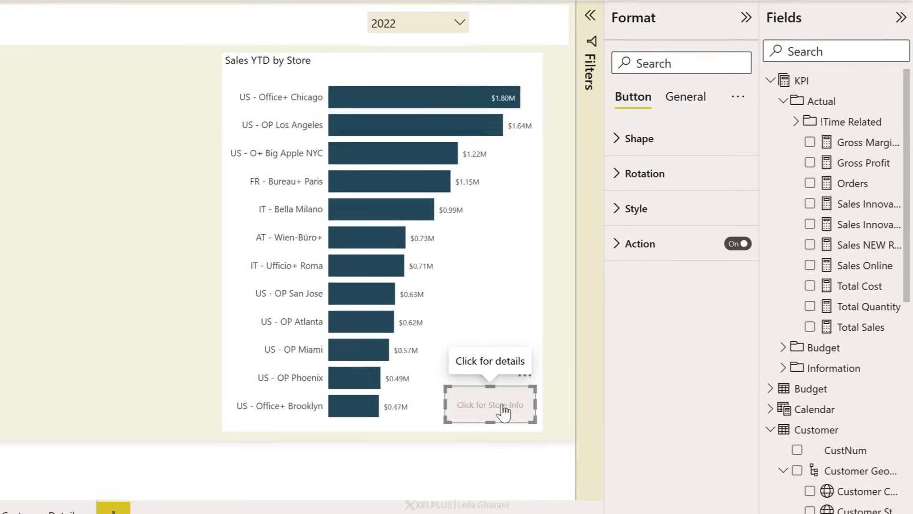
Check the button's Disabled state styling, then return to the Default state
left_click(617, 211)
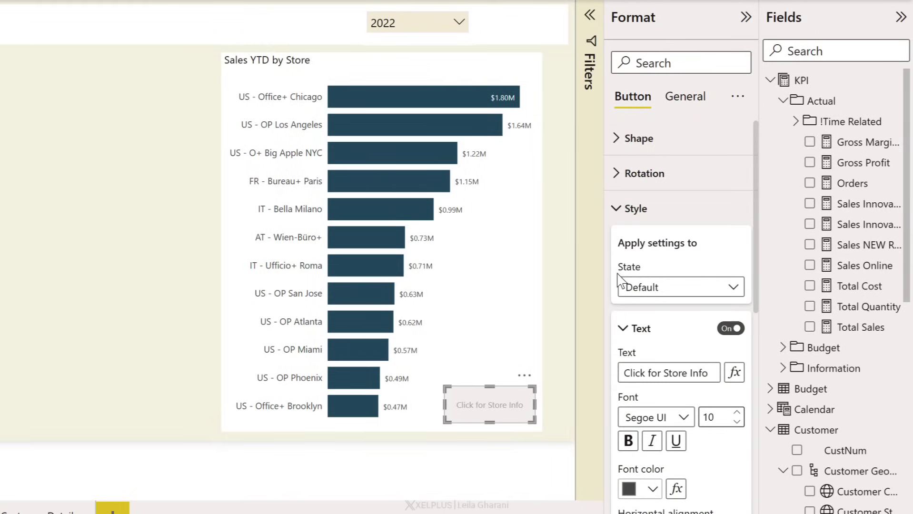
left_click(663, 295)
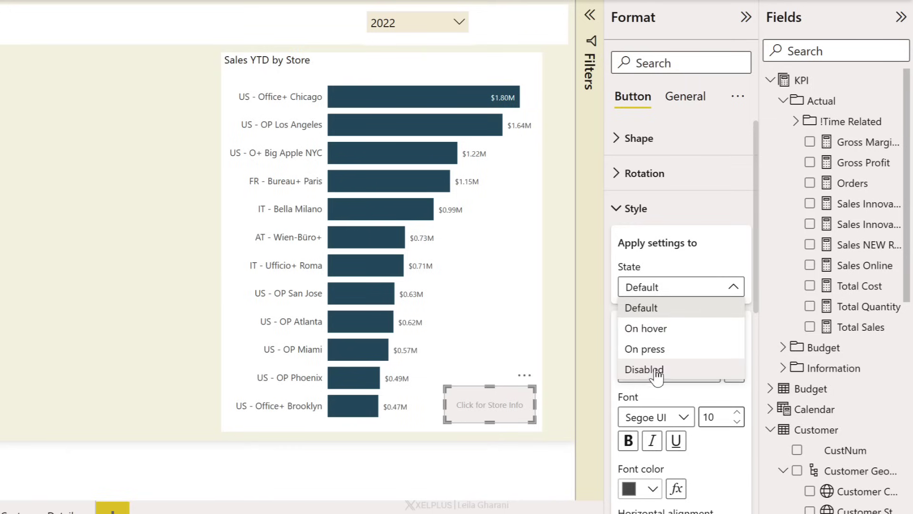
left_click(655, 370)
left_click(662, 291)
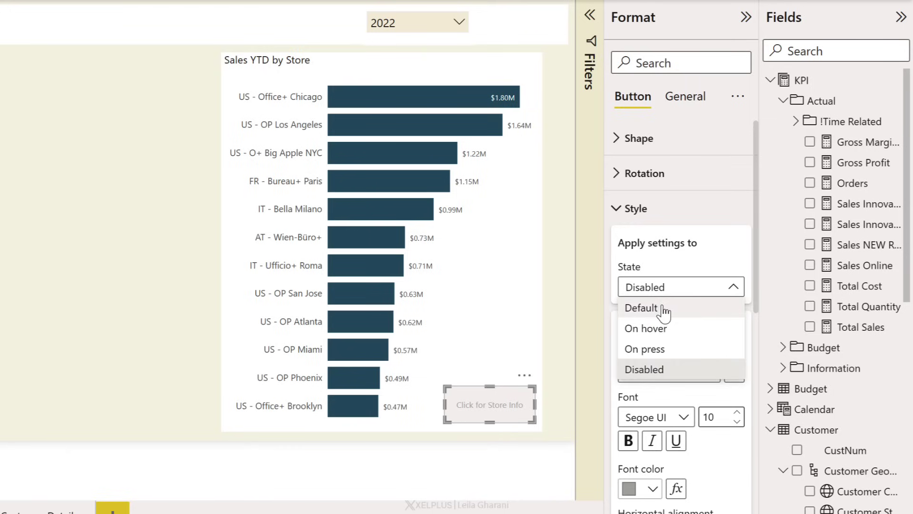
left_click(663, 309)
Turn on the button's fill with a light teal colour and deselect it
scroll(650, 309, "down", 6)
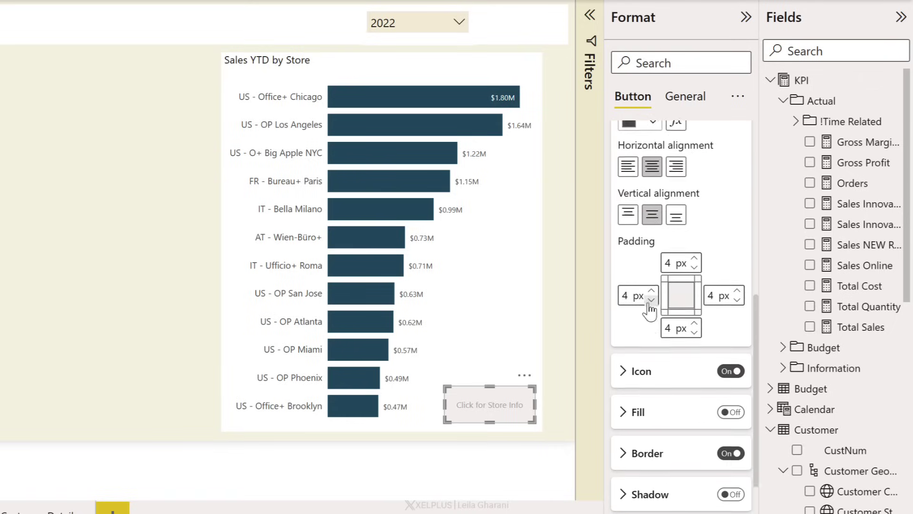
scroll(650, 309, "down", 2)
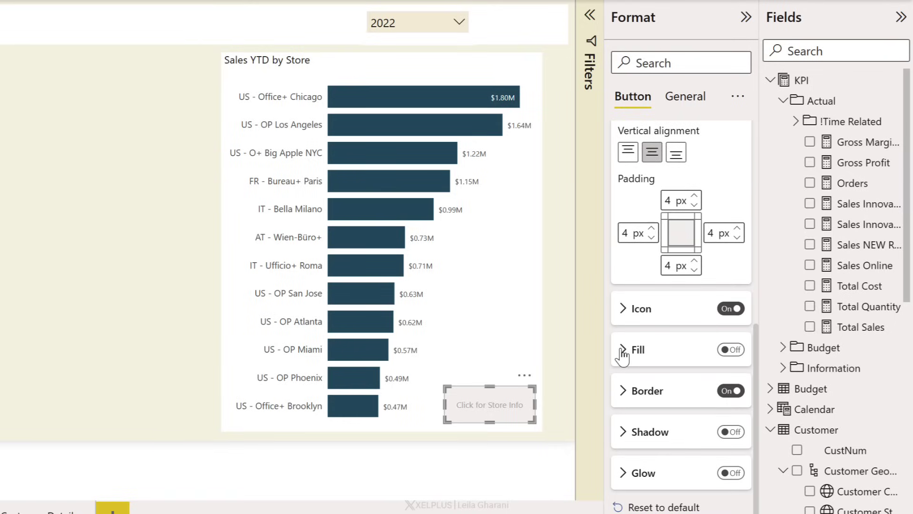
left_click(623, 353)
left_click(731, 350)
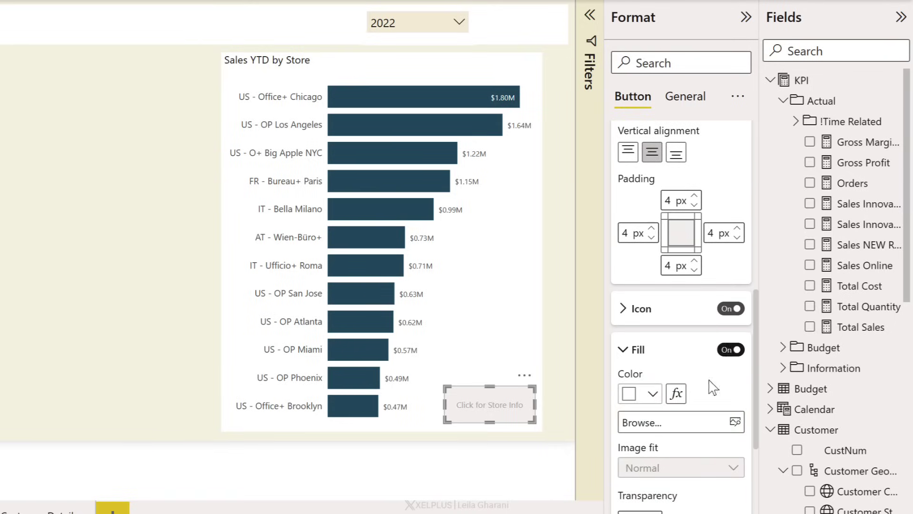
left_click(653, 394)
left_click(732, 318)
left_click(623, 353)
left_click(564, 383)
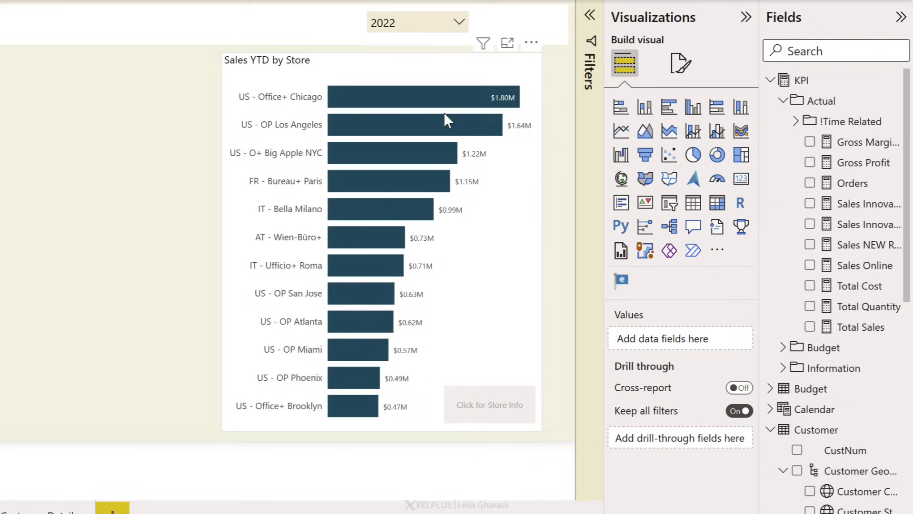
left_click(360, 129)
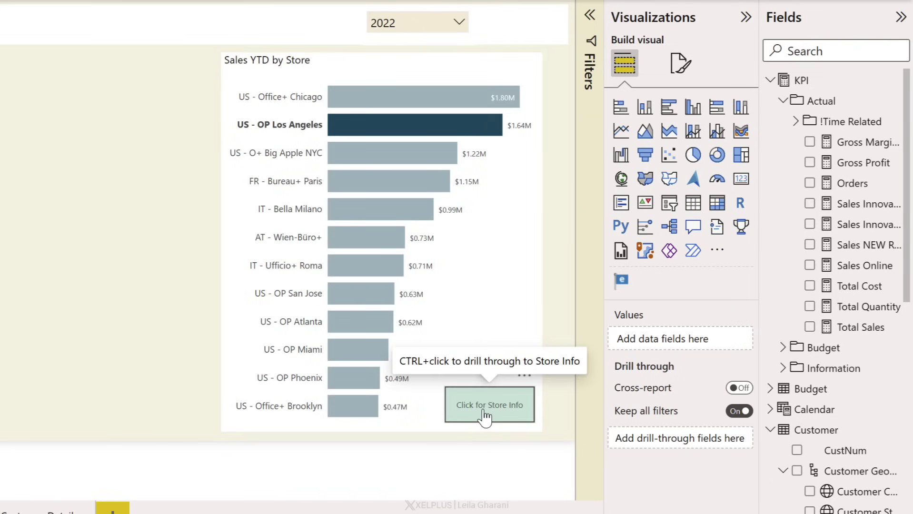
left_click(357, 267)
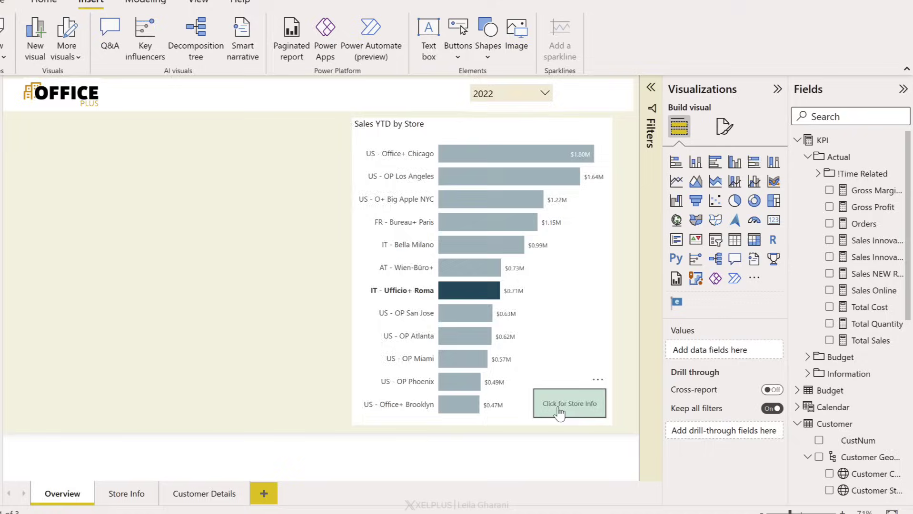
left_click(559, 413, "ctrl")
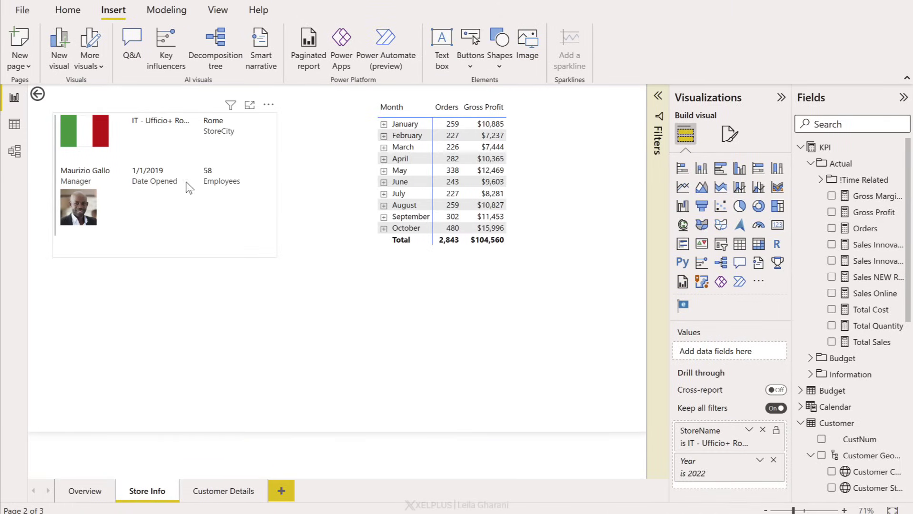
left_click(37, 94, "ctrl")
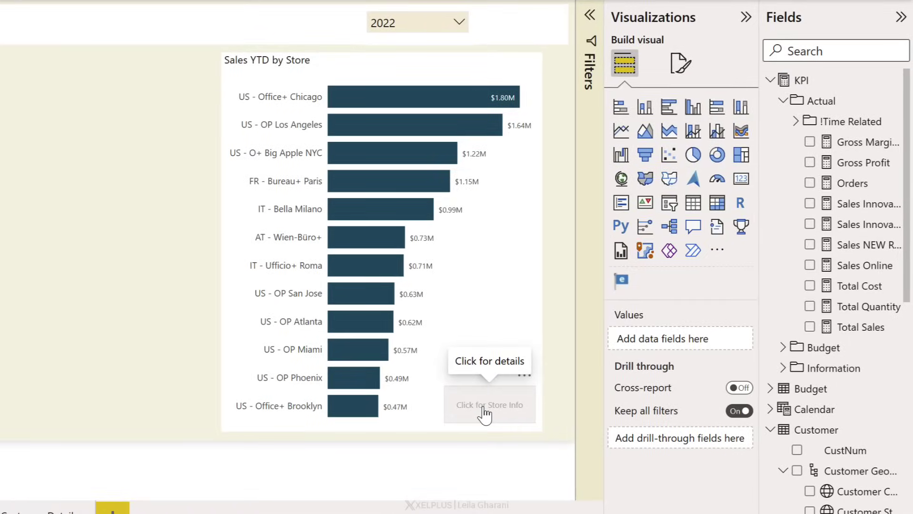
Replace the button's disabled tooltip with 'Select a store then click for details'
left_click(486, 416)
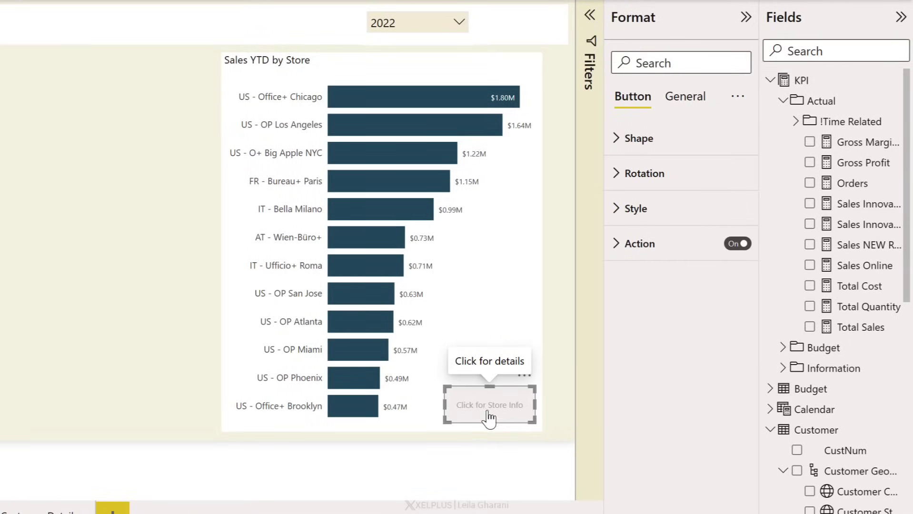
left_click(616, 244)
scroll(633, 468, "down", 1)
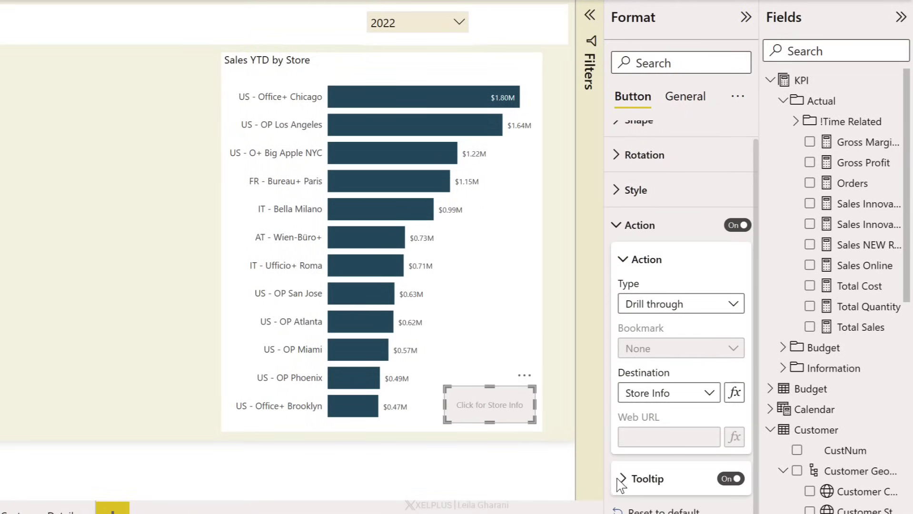
left_click(621, 480)
scroll(648, 480, "down", 3)
left_click_drag(691, 479, 626, 475)
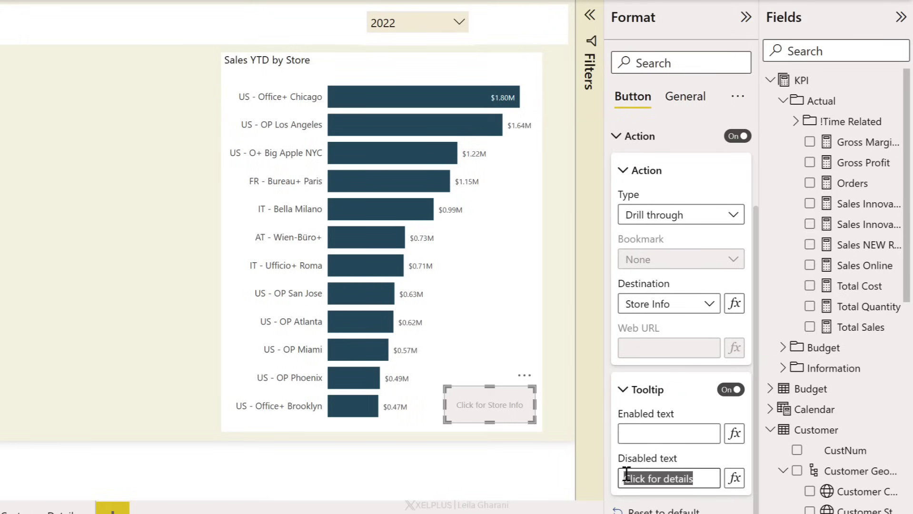
type("then click for details")
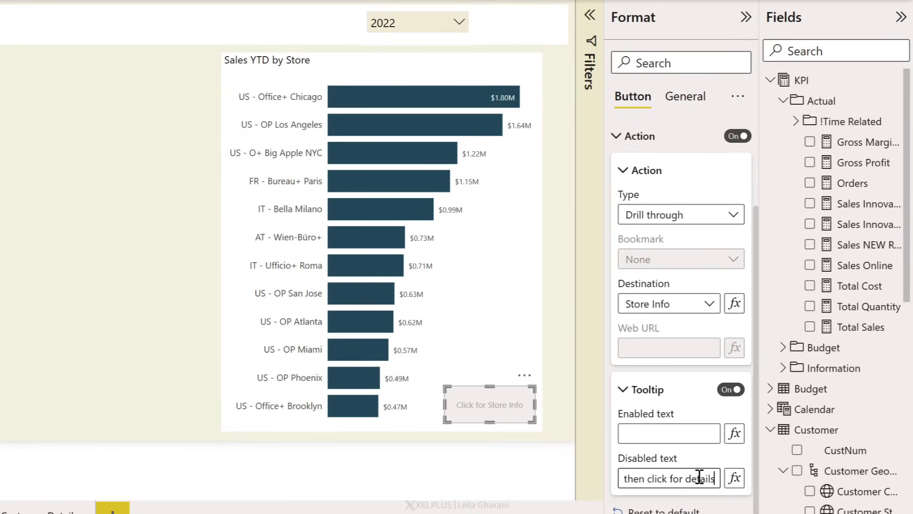
left_click(564, 426)
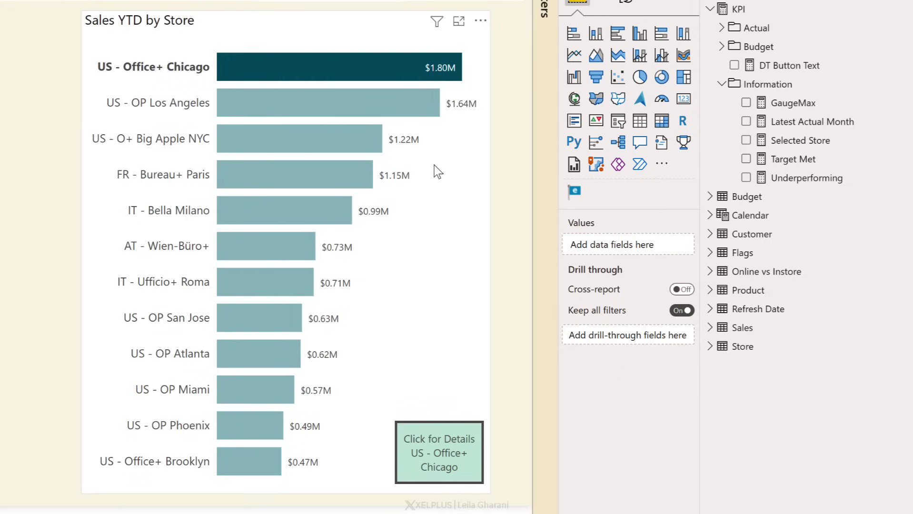
Select different store bars, ending on FR - Bureau+ Paris, to verify the label updates
left_click(388, 100)
left_click(360, 142)
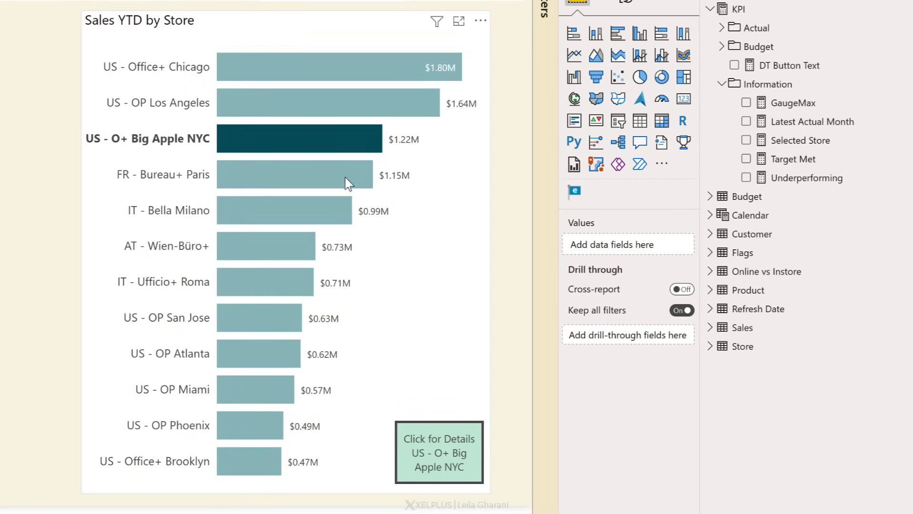
left_click(347, 182)
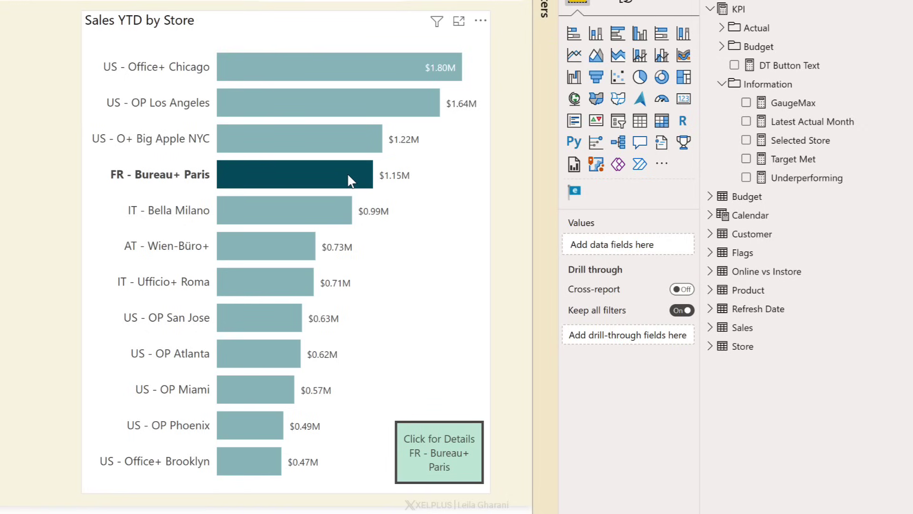